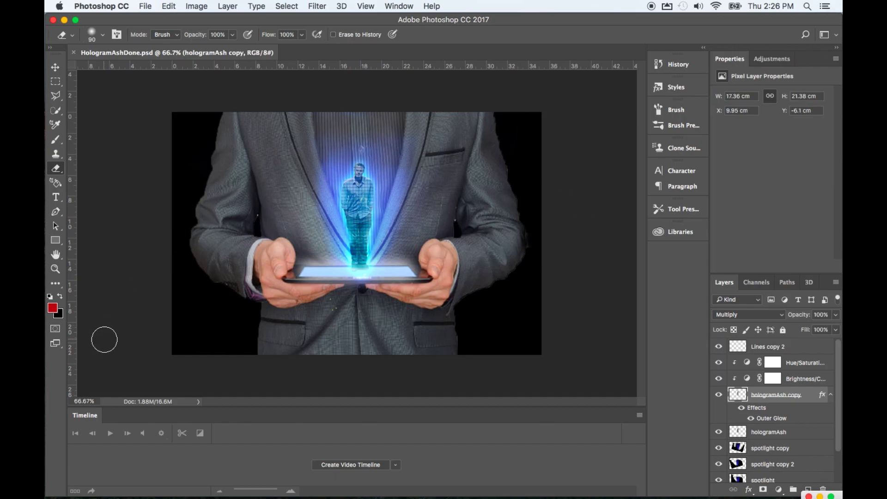
Switch to Finder and bring up the Hologram folder with the source images.
{"action": "key", "text": "super+1"}
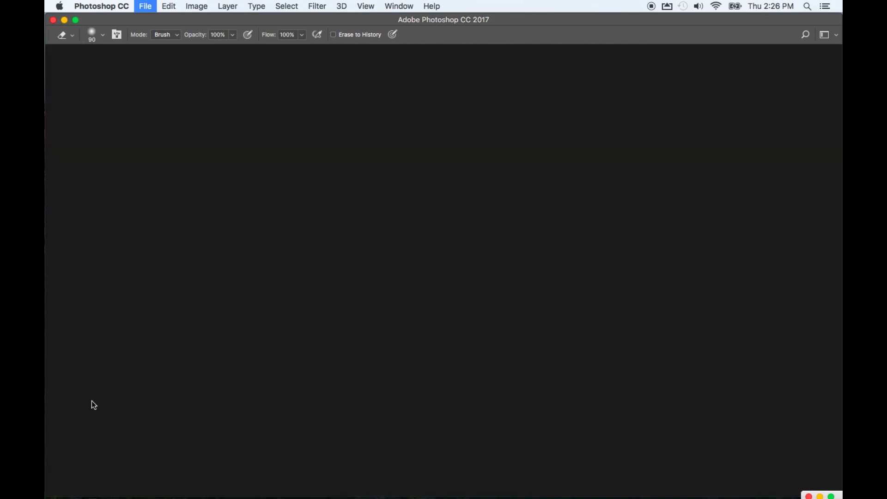
{"action": "key", "text": "super+Tab"}
{"action": "key", "text": "super+Tab"}
{"action": "left_click", "coordinate": [210, 277]}
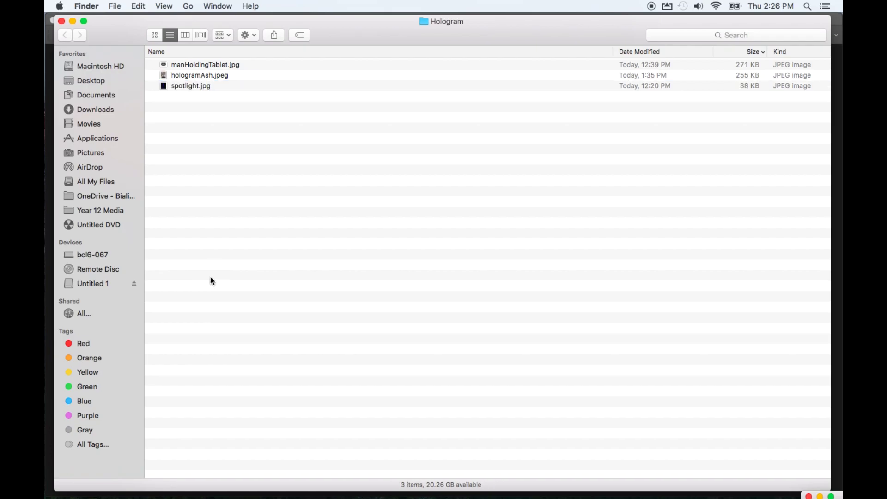
Preview hologramAsh.jpeg, manHoldingTablet.jpg and spotlight.jpg one after another in the Hologram folder.
{"action": "left_click", "coordinate": [200, 64]}
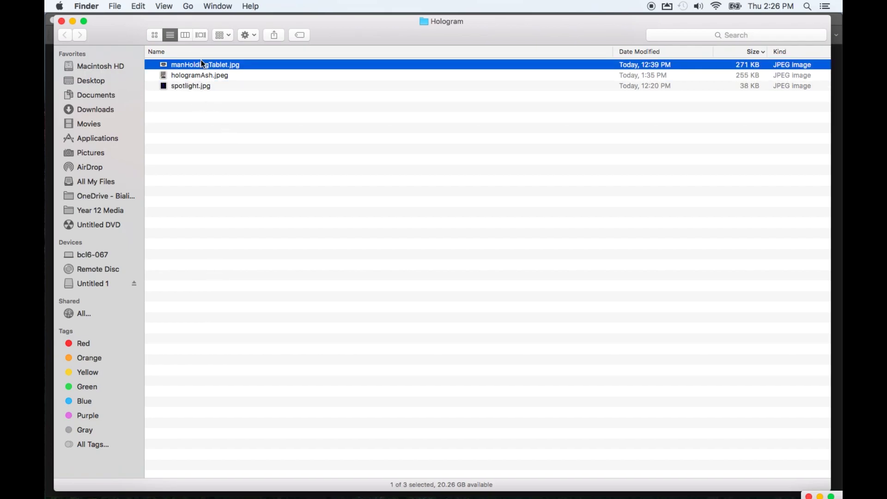
{"action": "left_click", "coordinate": [191, 76]}
{"action": "key", "text": "space"}
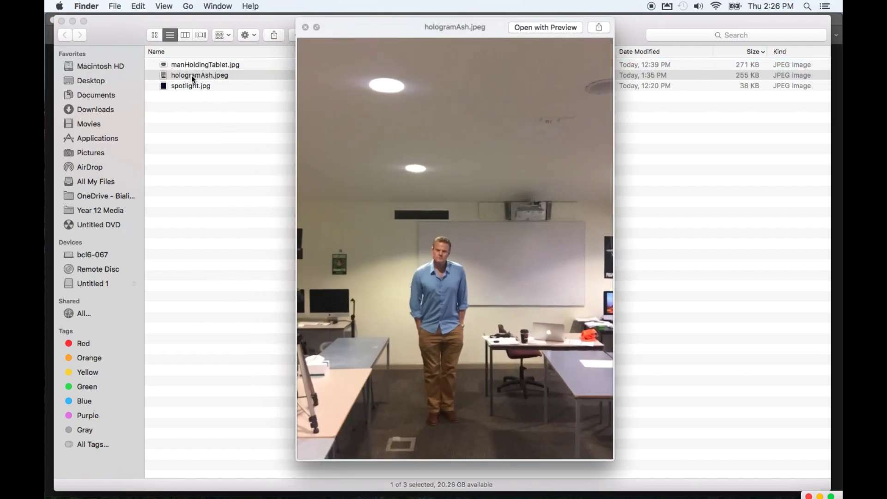
{"action": "key", "text": "space"}
{"action": "left_click", "coordinate": [191, 65]}
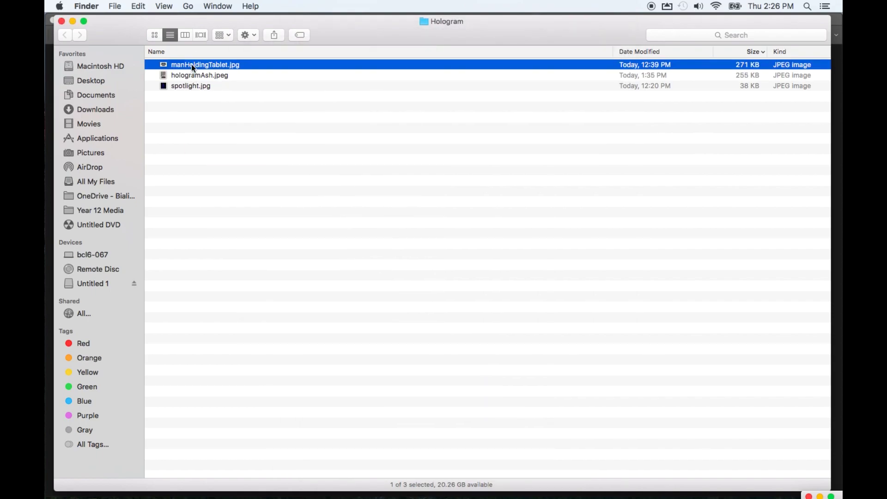
{"action": "key", "text": "space"}
{"action": "key", "text": "space"}
{"action": "left_click", "coordinate": [177, 87]}
{"action": "key", "text": "space"}
{"action": "key", "text": "space"}
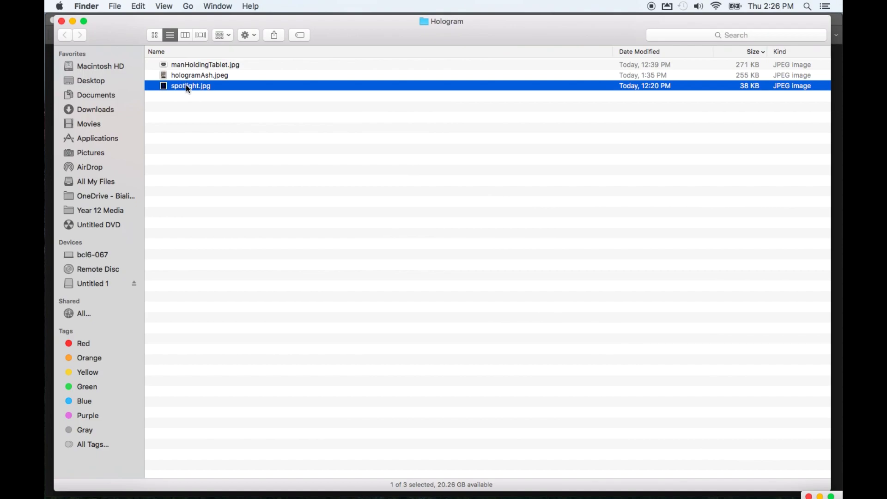
Open manHoldingTablet.jpg from the Hologram folder with Adobe Photoshop CC 2017.
{"action": "right_click", "coordinate": [224, 68]}
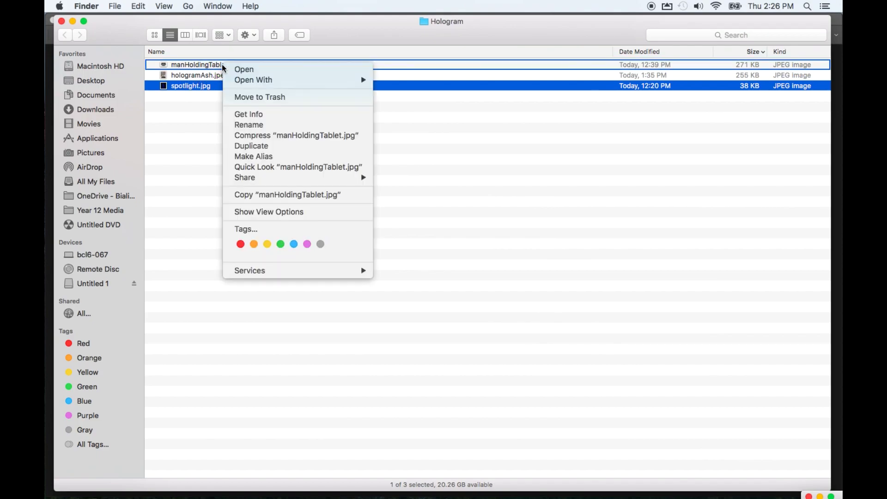
{"action": "left_click", "coordinate": [189, 86]}
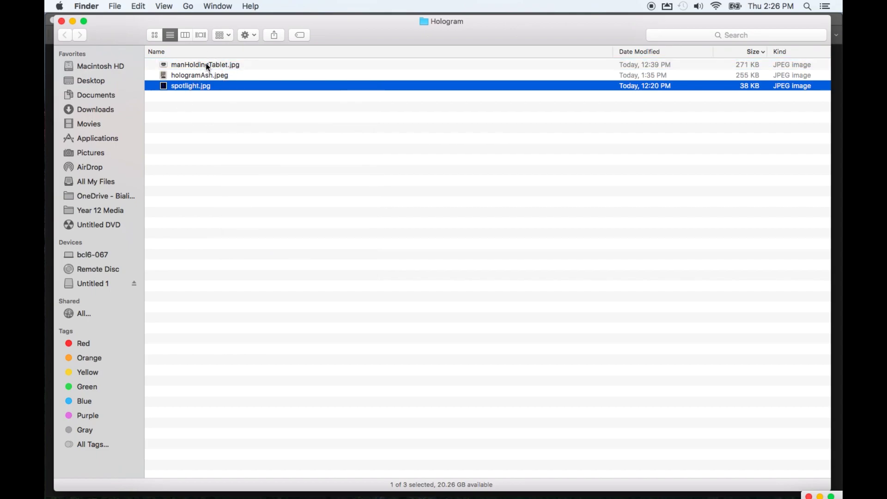
{"action": "left_click", "coordinate": [199, 65]}
{"action": "right_click", "coordinate": [191, 64]}
{"action": "mouse_move", "coordinate": [225, 82]}
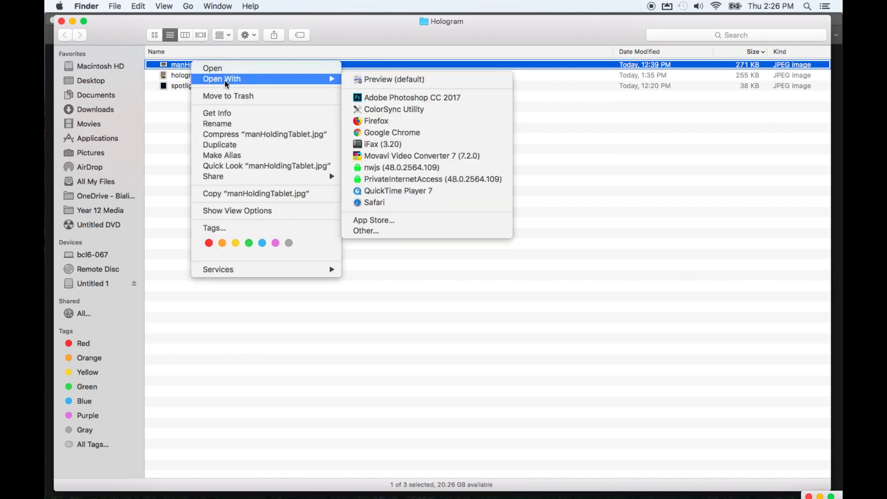
{"action": "left_click", "coordinate": [412, 98]}
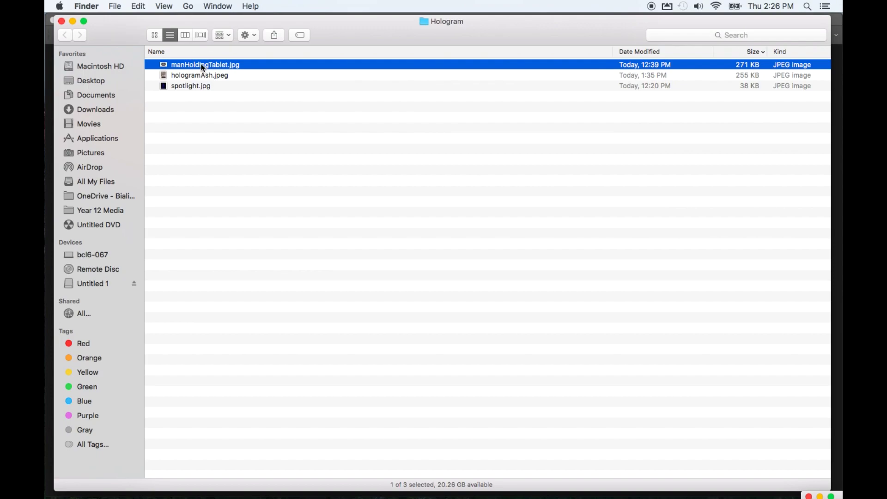
{"action": "right_click", "coordinate": [203, 68]}
{"action": "left_click", "coordinate": [423, 98]}
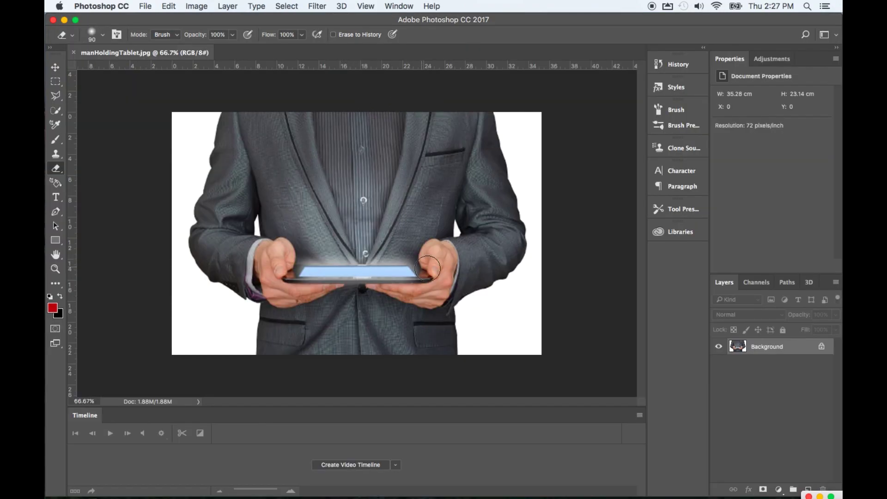
Convert the locked Background into a regular layer named Man.
{"action": "double_click", "coordinate": [799, 348]}
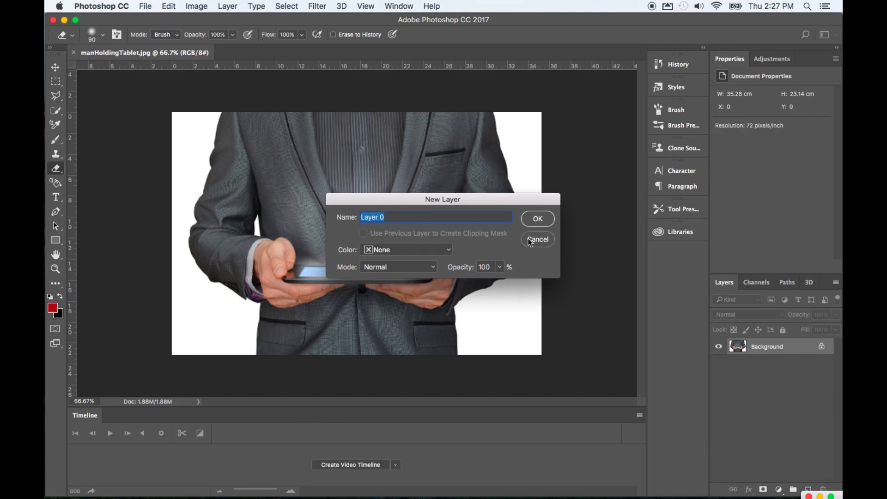
{"action": "type", "text": "Man"}
{"action": "left_click", "coordinate": [532, 218]}
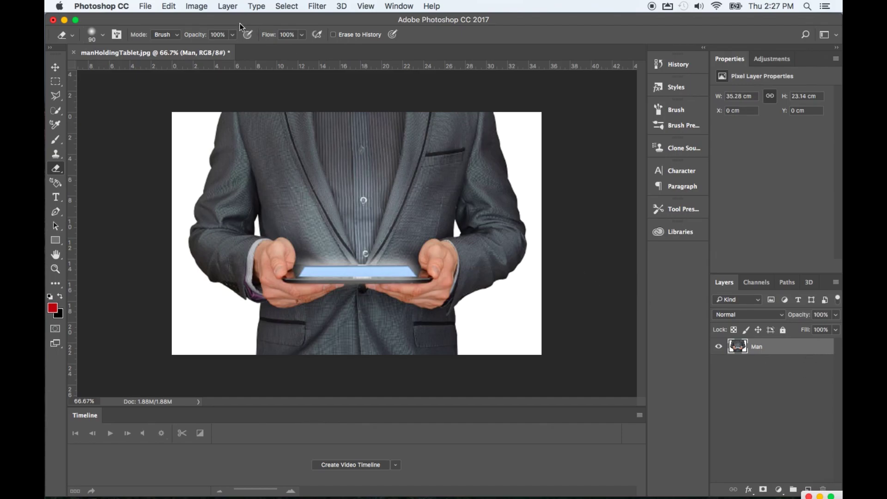
Place hologramAsh.jpeg from the Desktop's Hologram folder as an embedded image above the Man layer.
{"action": "left_click", "coordinate": [145, 7]}
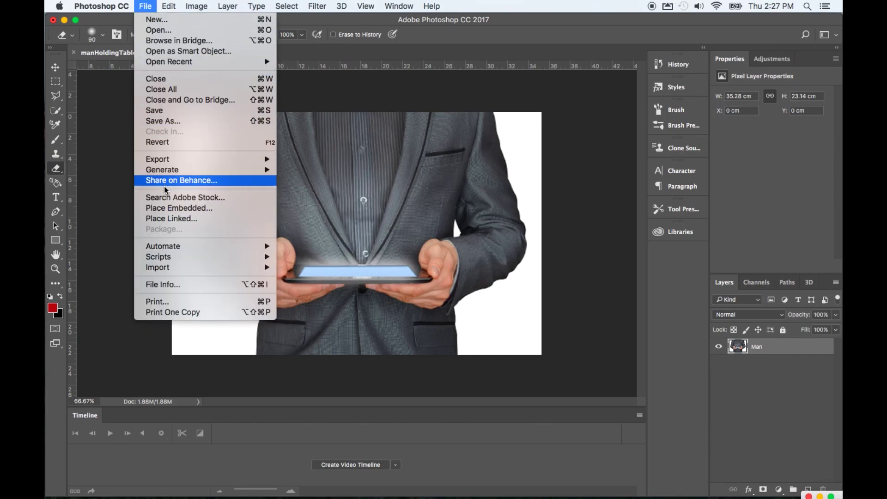
{"action": "left_click", "coordinate": [223, 208]}
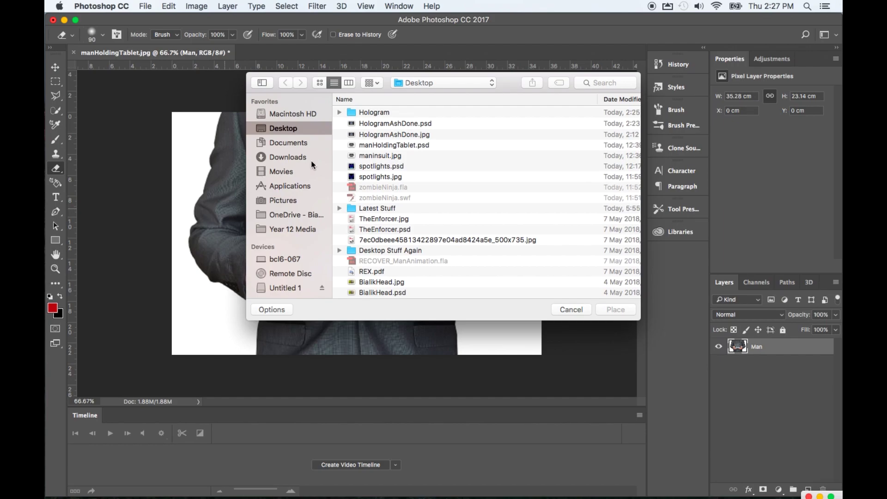
{"action": "double_click", "coordinate": [378, 111]}
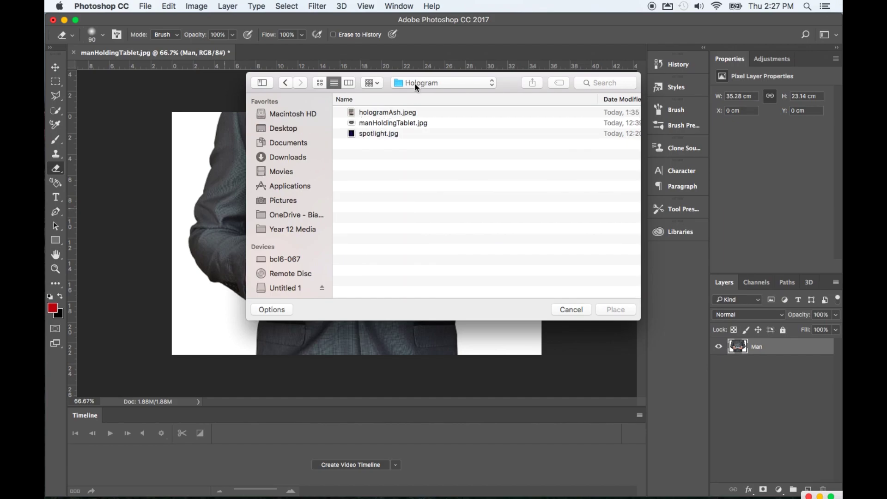
{"action": "double_click", "coordinate": [378, 114]}
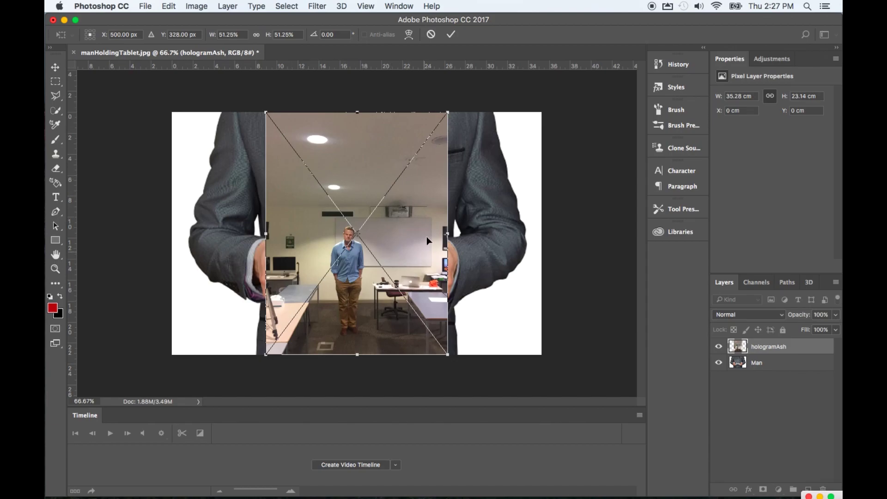
{"action": "key", "text": "Return"}
{"action": "key", "text": "e"}
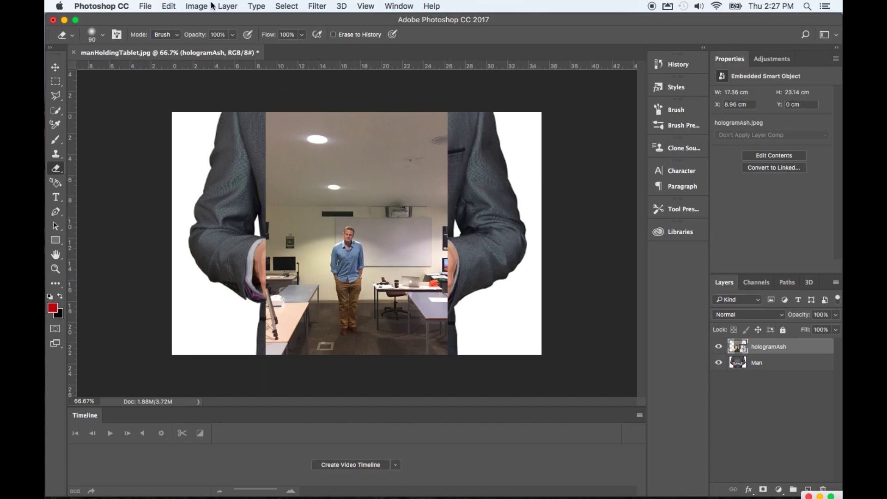
Place spotlight.jpg from the Hologram folder as an embedded image above the hologramAsh layer.
{"action": "left_click", "coordinate": [147, 6]}
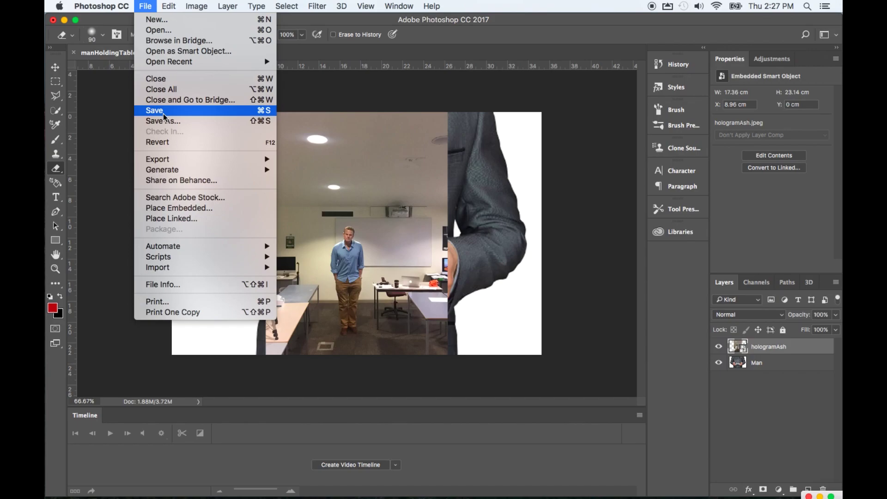
{"action": "left_click", "coordinate": [179, 208]}
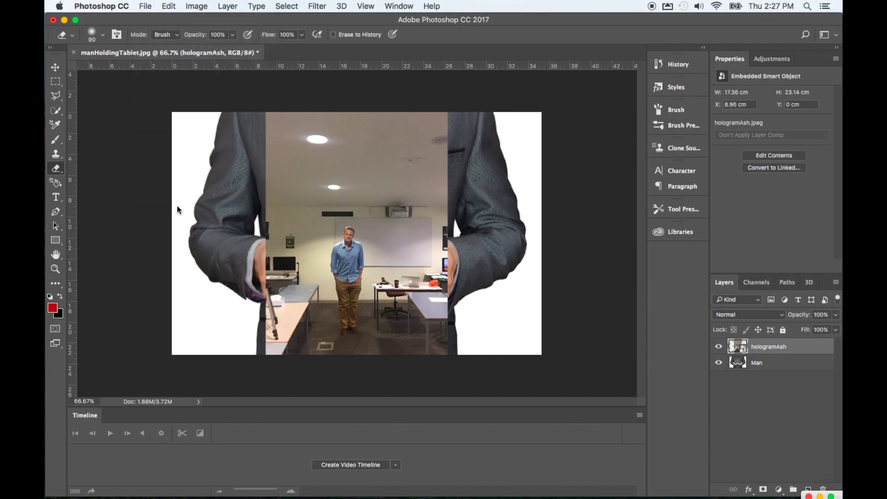
{"action": "double_click", "coordinate": [377, 135]}
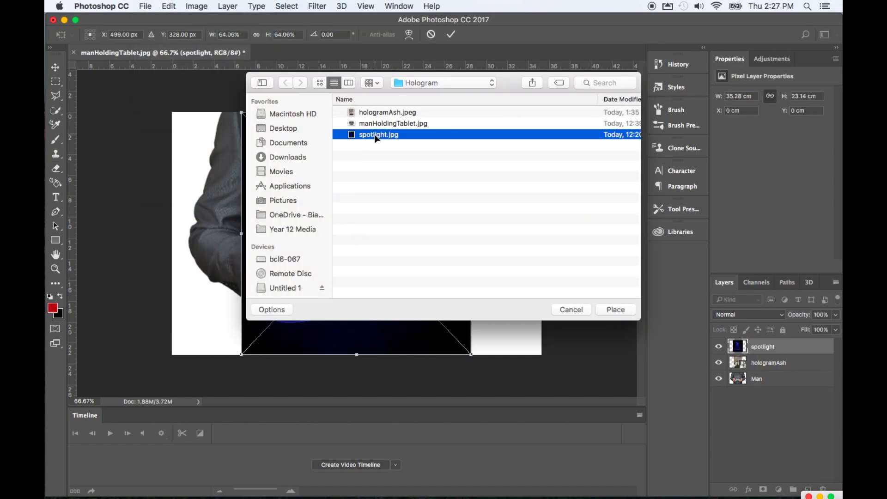
{"action": "key", "text": "Return"}
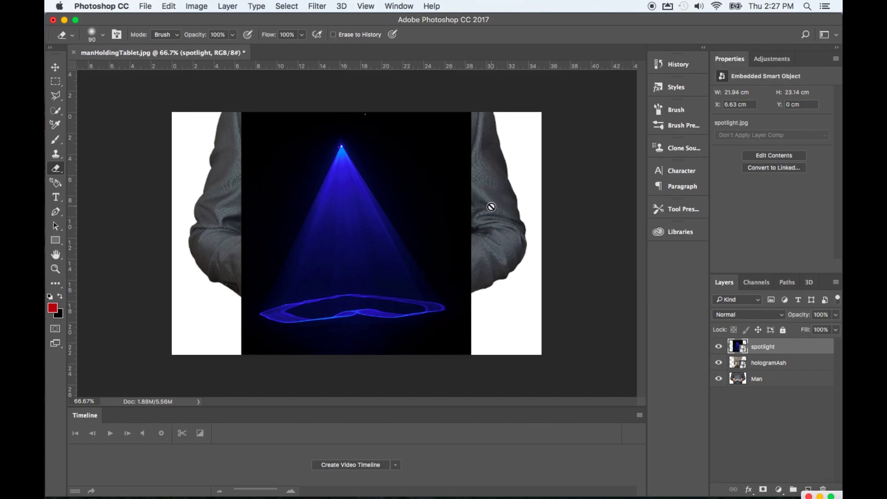
Save the document in the Hologram folder as HologramAsh.psd in Photoshop format with Layers and Maximize Compatibility enabled.
{"action": "left_click", "coordinate": [147, 7]}
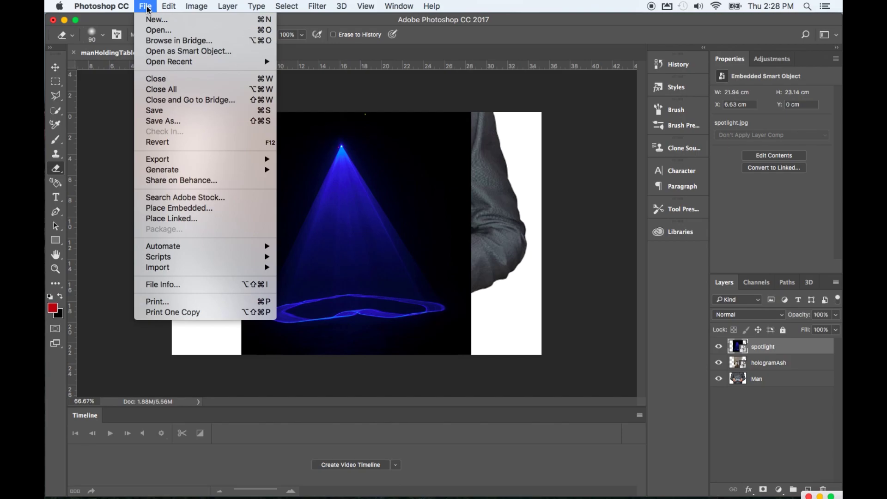
{"action": "left_click", "coordinate": [165, 121]}
{"action": "type", "text": "Holog"}
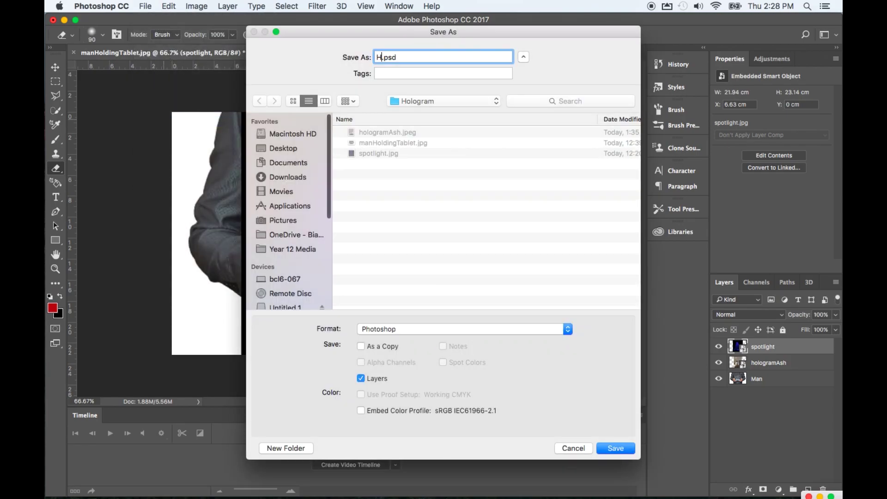
{"action": "type", "text": "ra"}
{"action": "key", "text": "BackSpace"}
{"action": "key", "text": "BackSpace"}
{"action": "key", "text": "BackSpace"}
{"action": "type", "text": "ogram"}
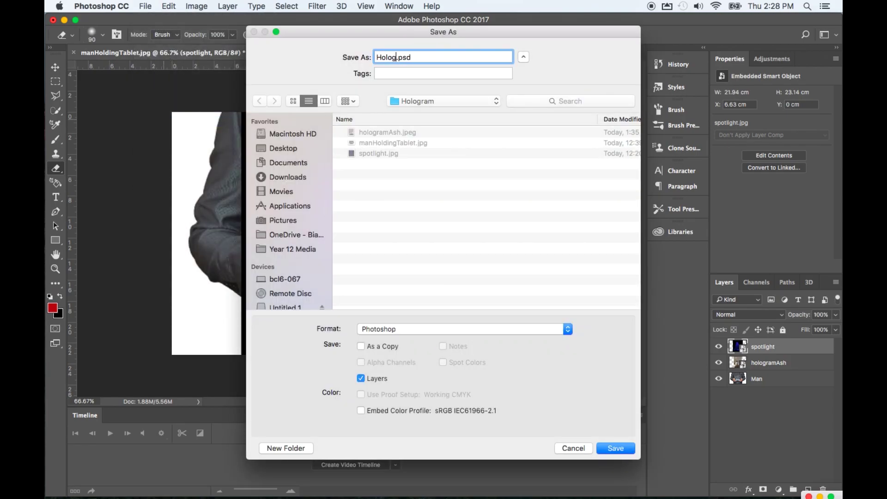
{"action": "type", "text": "Ash"}
{"action": "left_click", "coordinate": [619, 447]}
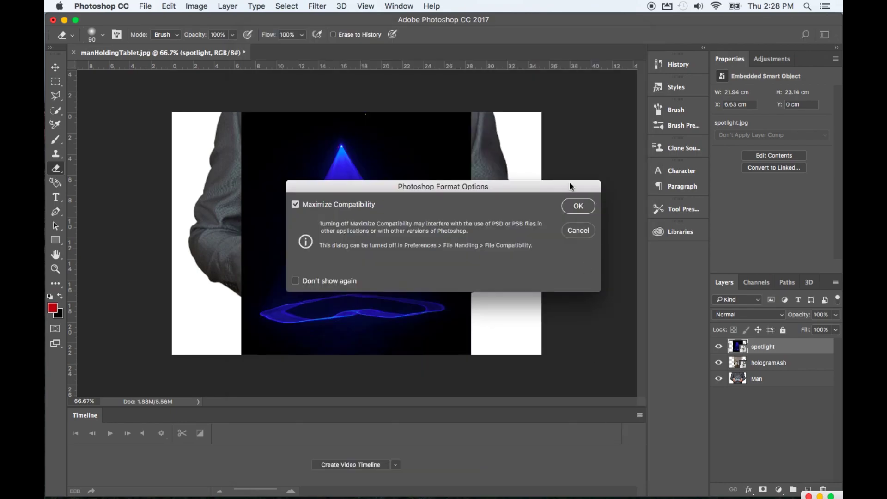
{"action": "left_click", "coordinate": [576, 206]}
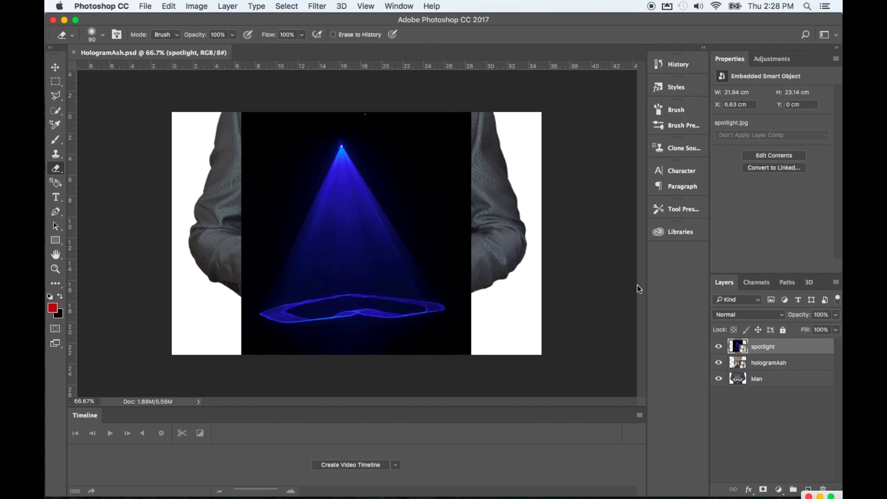
Toggle the visibility of the spotlight and hologramAsh layers to compare the stacked images, leaving only spotlight hidden.
{"action": "left_click", "coordinate": [718, 347]}
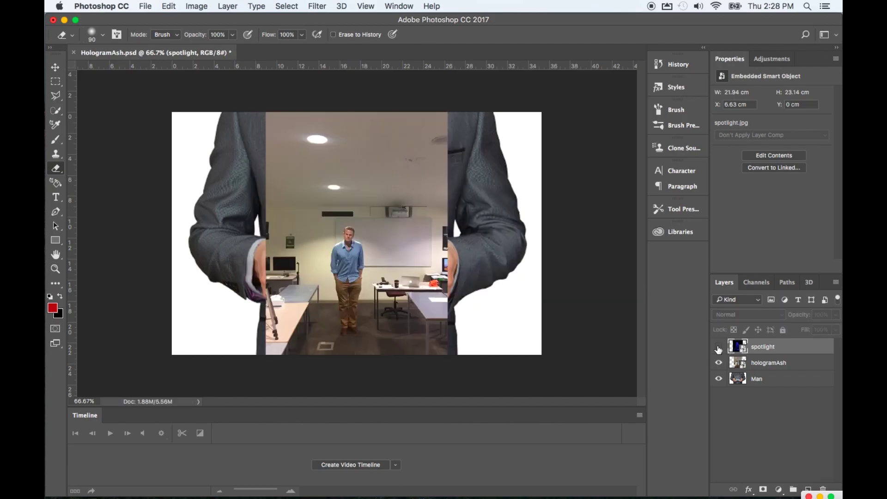
{"action": "left_click", "coordinate": [718, 363]}
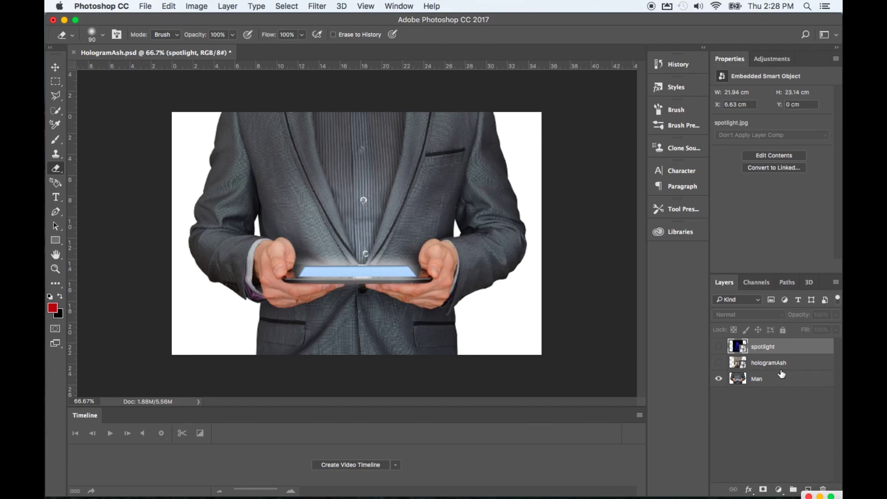
{"action": "left_click", "coordinate": [719, 363]}
{"action": "left_click", "coordinate": [719, 348]}
{"action": "left_click", "coordinate": [718, 363]}
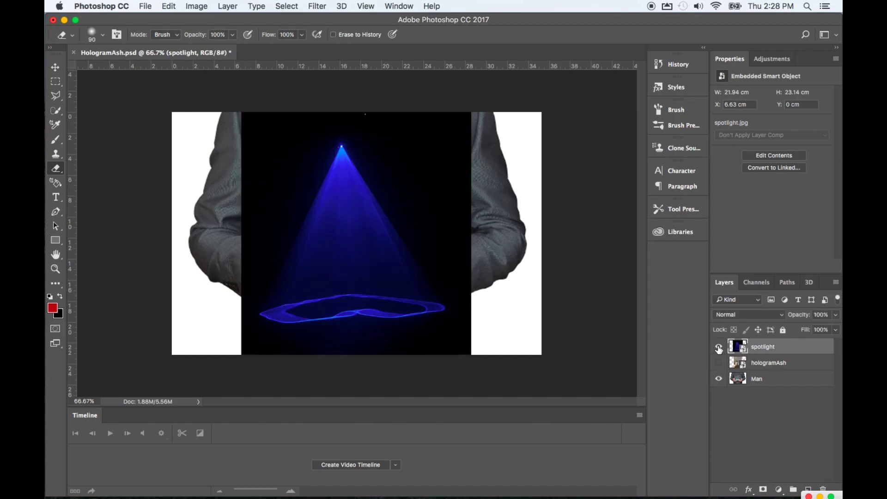
{"action": "left_click", "coordinate": [718, 347]}
{"action": "left_click", "coordinate": [719, 363]}
{"action": "left_click", "coordinate": [718, 348]}
{"action": "left_click", "coordinate": [718, 348]}
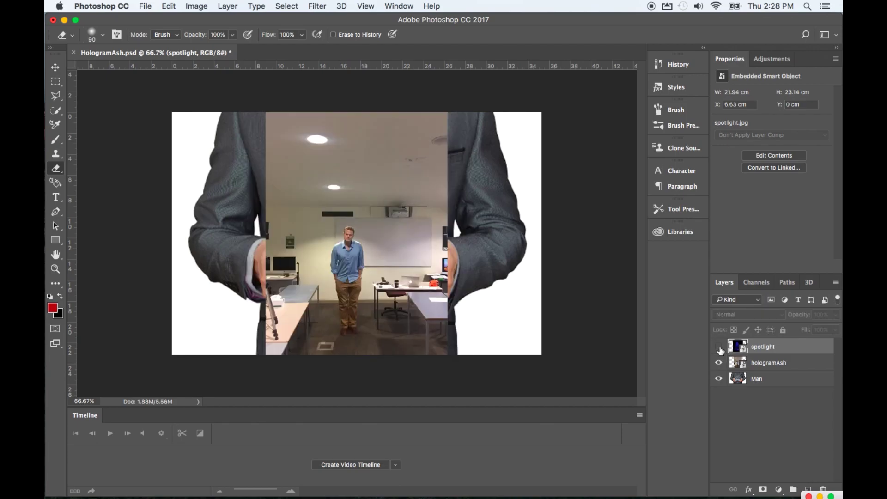
{"action": "left_click", "coordinate": [718, 347]}
{"action": "left_click", "coordinate": [718, 347]}
{"action": "left_click", "coordinate": [718, 347]}
{"action": "left_click", "coordinate": [718, 347]}
{"action": "left_click", "coordinate": [718, 348]}
{"action": "left_click", "coordinate": [718, 348]}
Make hologramAsh the active layer and activate the Quick Selection Tool.
{"action": "left_click", "coordinate": [801, 365]}
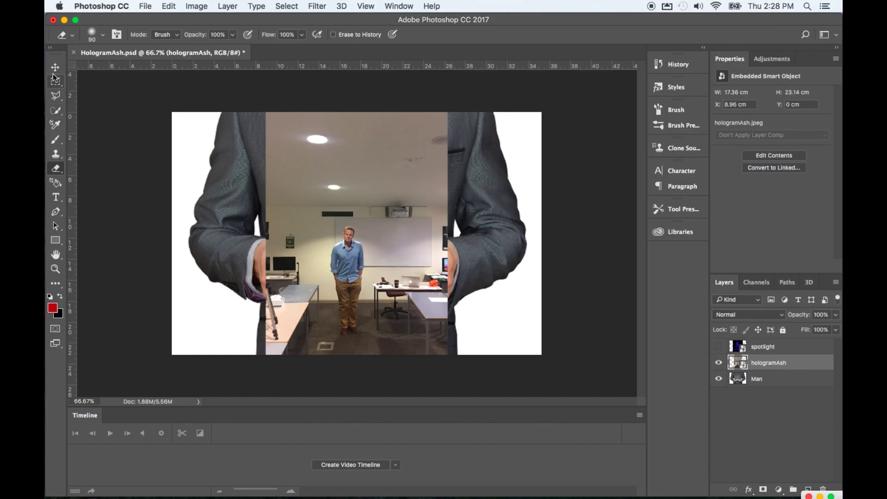
{"action": "left_click", "coordinate": [406, 10]}
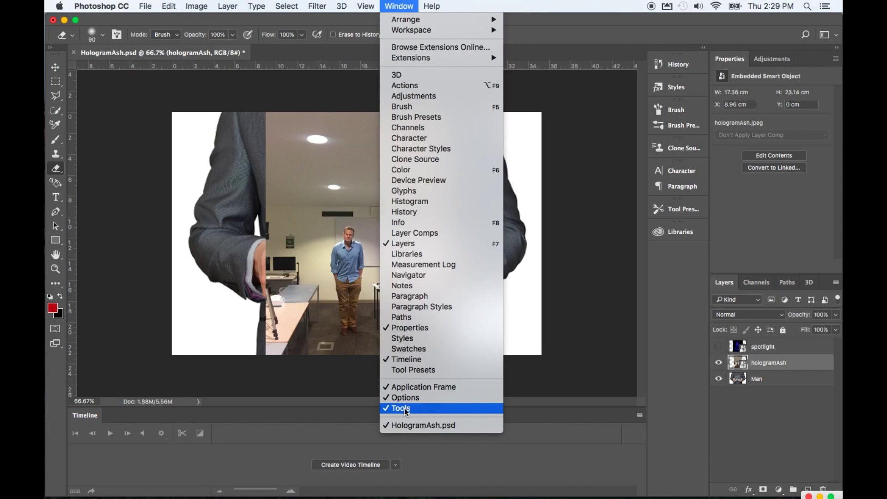
{"action": "left_click", "coordinate": [57, 168]}
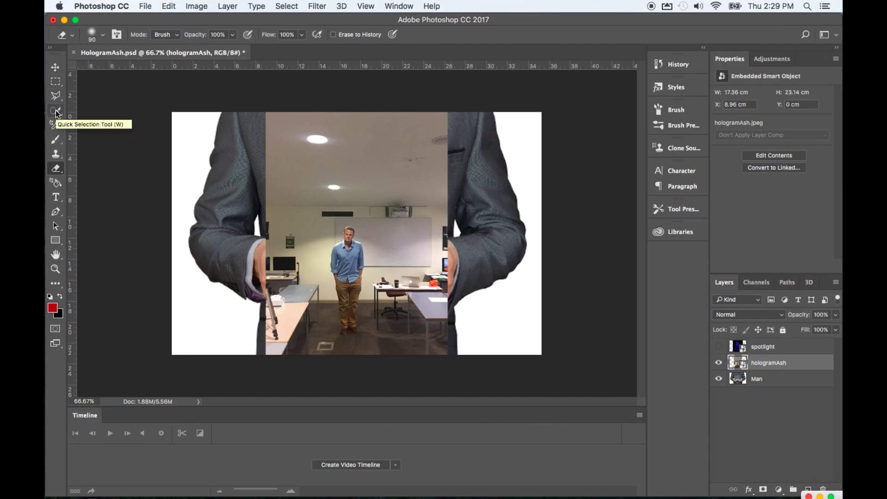
{"action": "left_click", "coordinate": [56, 112]}
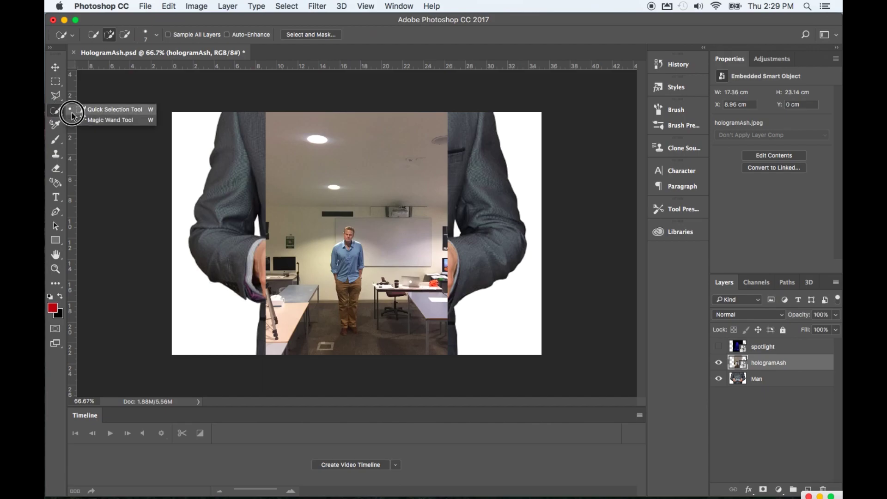
Select the standing man's shirt, head and upper trousers on the hologramAsh layer with the Quick Selection Tool, undoing the stroke that spills onto the floor.
{"action": "left_click", "coordinate": [107, 111]}
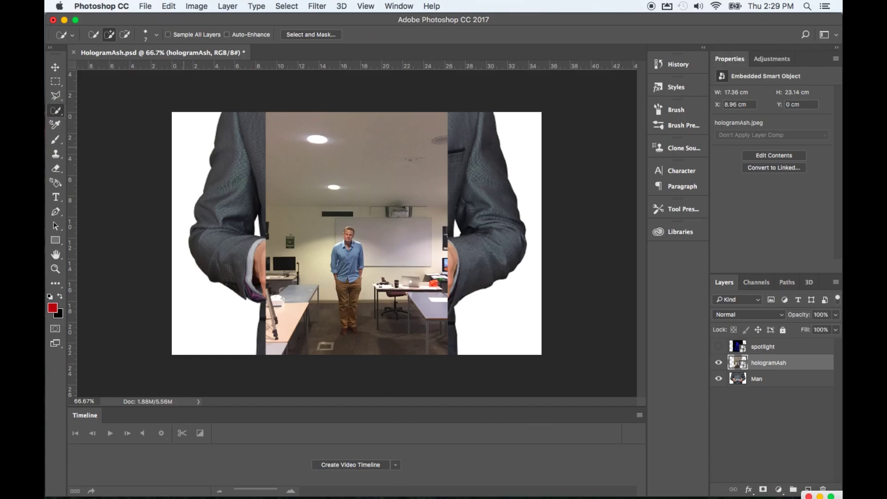
{"action": "left_click", "coordinate": [55, 269]}
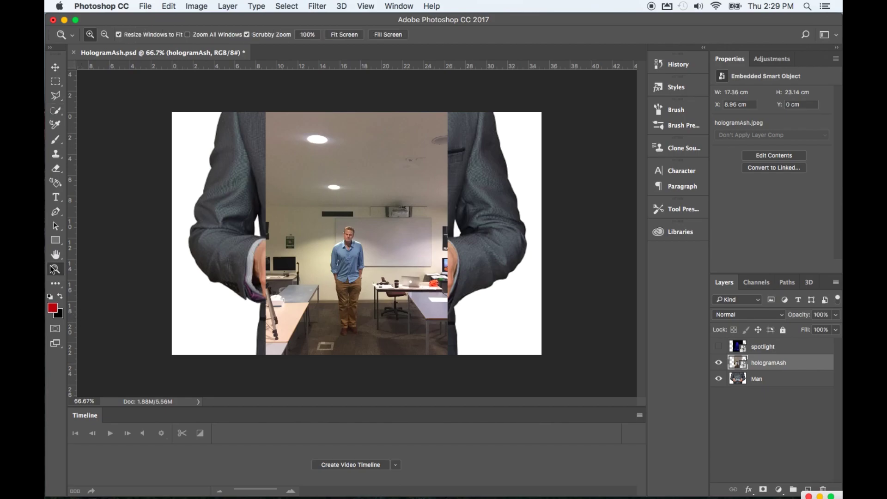
{"action": "left_click", "coordinate": [351, 266]}
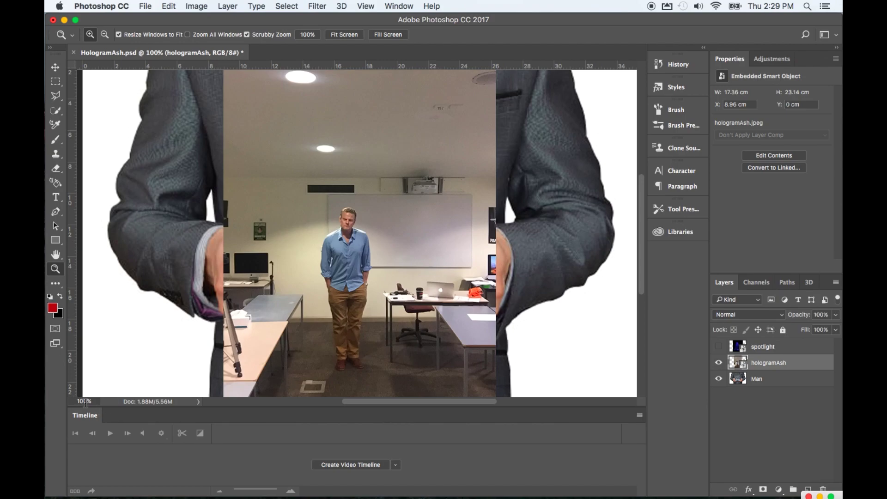
{"action": "left_click", "coordinate": [60, 117]}
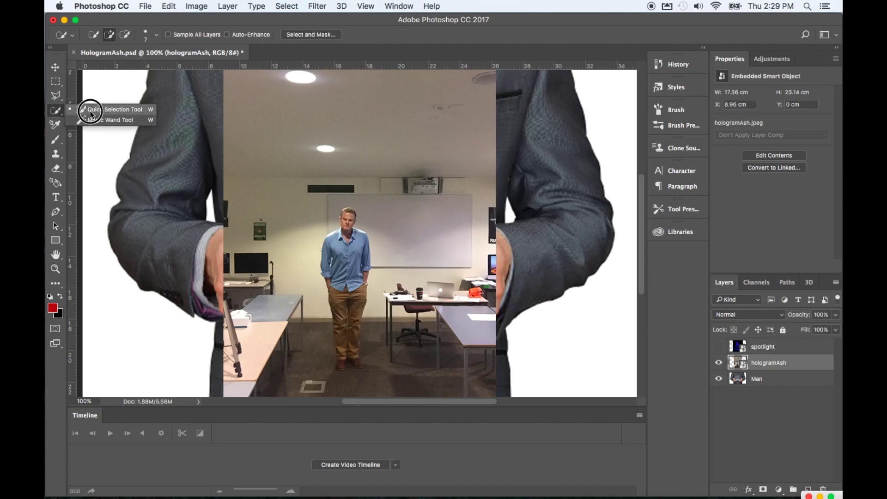
{"action": "left_click", "coordinate": [92, 109]}
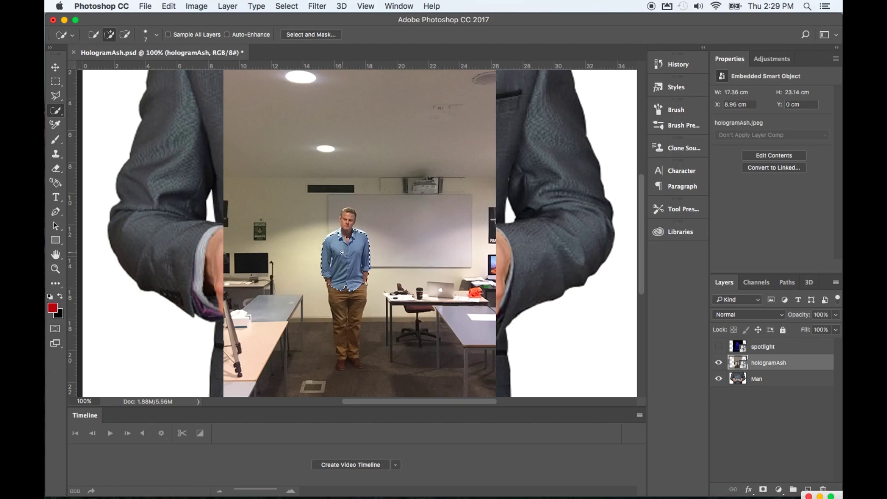
{"action": "left_click", "coordinate": [347, 220]}
{"action": "left_click", "coordinate": [349, 217]}
{"action": "mouse_move", "coordinate": [360, 303]}
{"action": "left_mouse_down"}
{"action": "mouse_move", "coordinate": [334, 313]}
{"action": "mouse_move", "coordinate": [343, 360]}
{"action": "mouse_move", "coordinate": [359, 359]}
{"action": "left_mouse_up"}
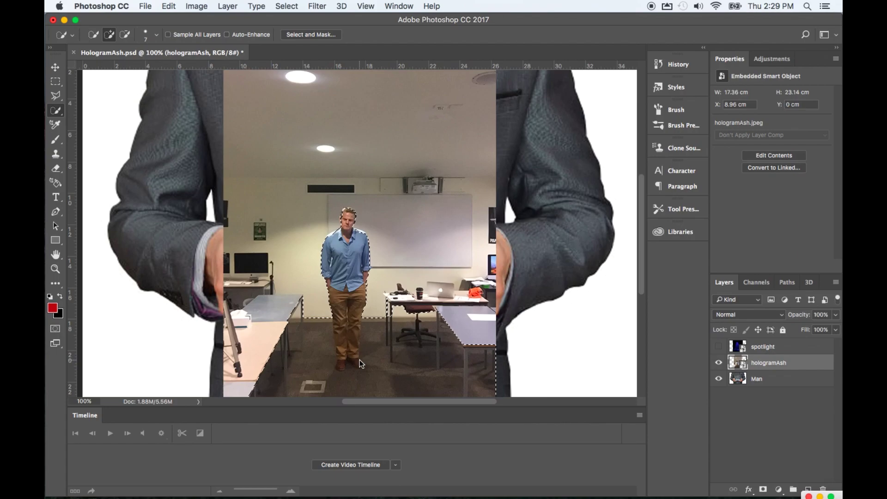
{"action": "key", "text": "super+z"}
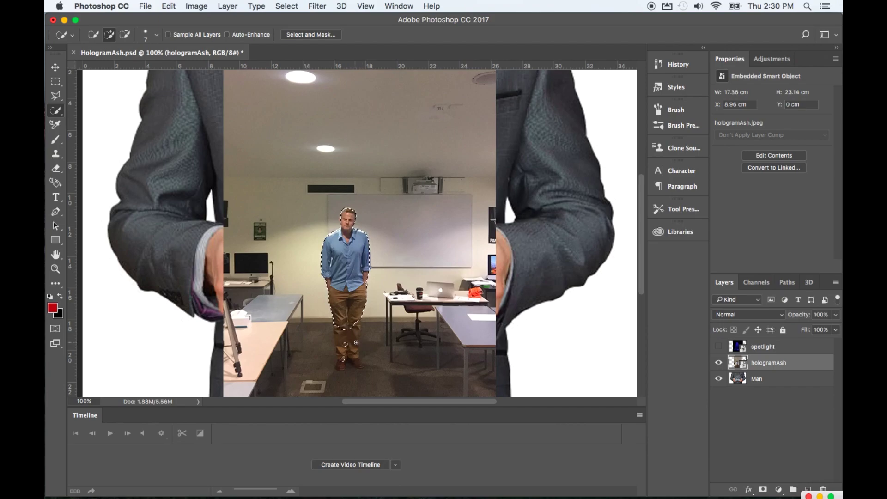
Extend the quick selection down both of the man's trouser legs towards his shoes.
{"action": "left_click", "coordinate": [354, 344]}
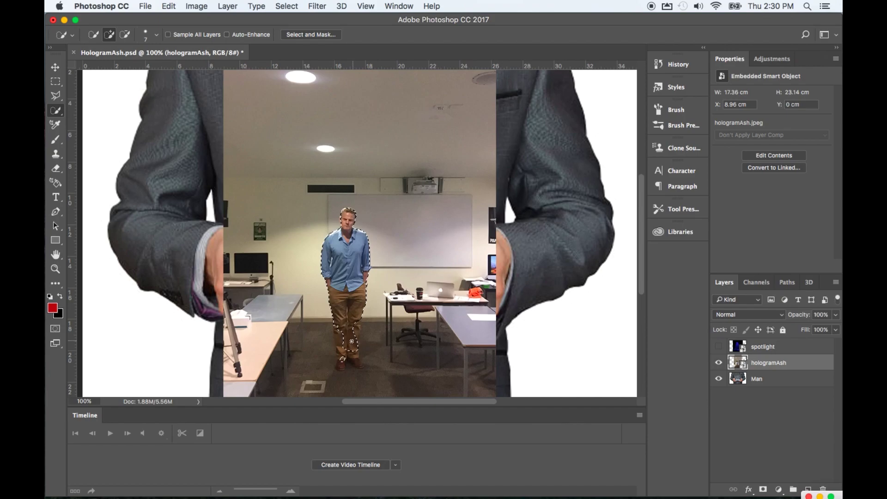
{"action": "left_click", "coordinate": [341, 341]}
{"action": "left_click", "coordinate": [356, 358]}
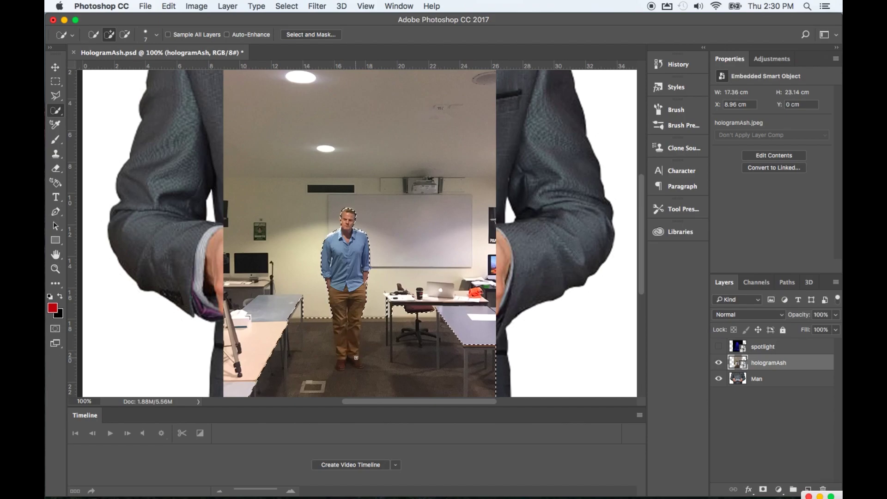
{"action": "left_click", "coordinate": [370, 313], "text": "alt"}
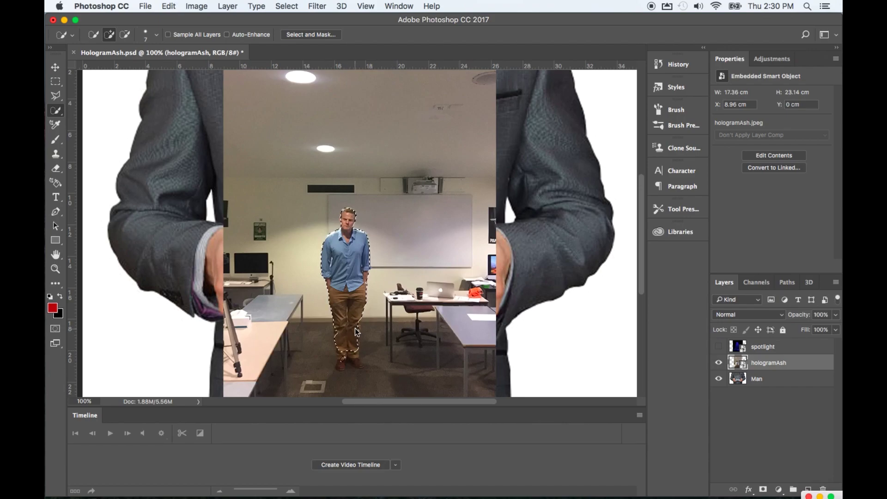
{"action": "left_click", "coordinate": [336, 333]}
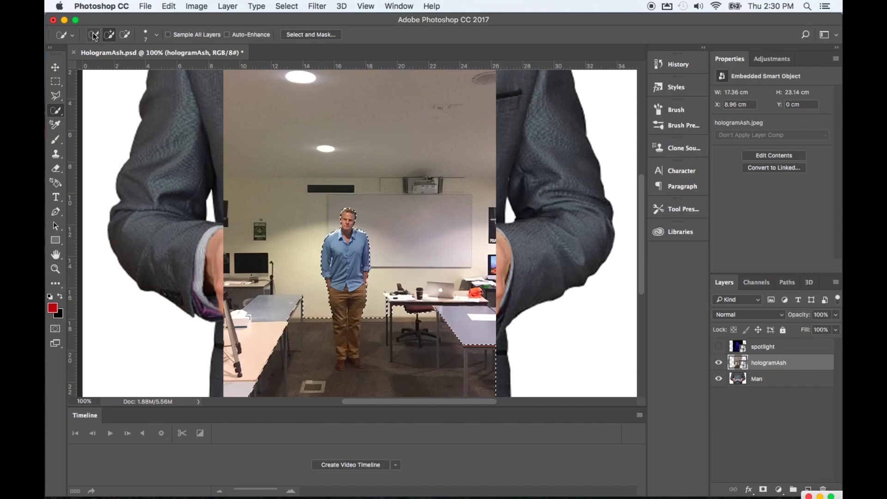
Subtract the carpet and desk areas around the man's legs from the quick selection.
{"action": "left_click", "coordinate": [125, 35]}
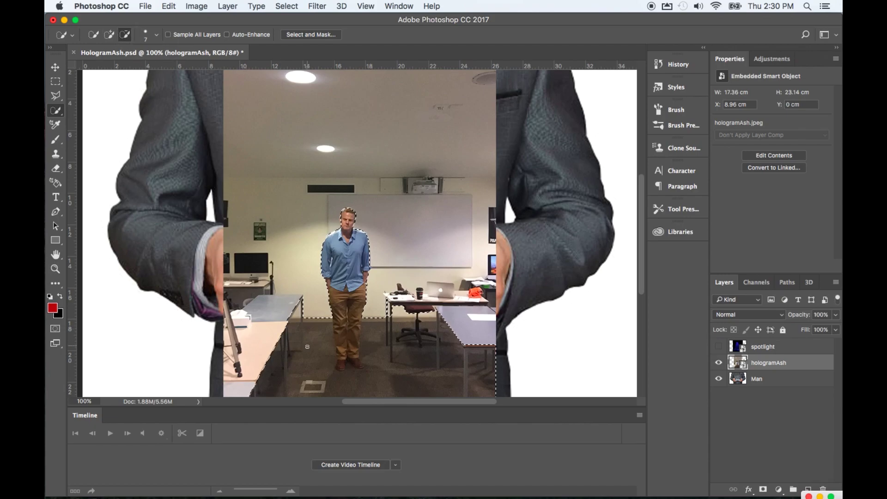
{"action": "mouse_move", "coordinate": [307, 346]}
{"action": "left_mouse_down"}
{"action": "mouse_move", "coordinate": [306, 330]}
{"action": "mouse_move", "coordinate": [289, 366]}
{"action": "left_mouse_up"}
{"action": "left_click", "coordinate": [433, 328], "text": "alt"}
Add both of the man's shoes to the quick selection to complete his outline.
{"action": "left_click", "coordinate": [109, 35]}
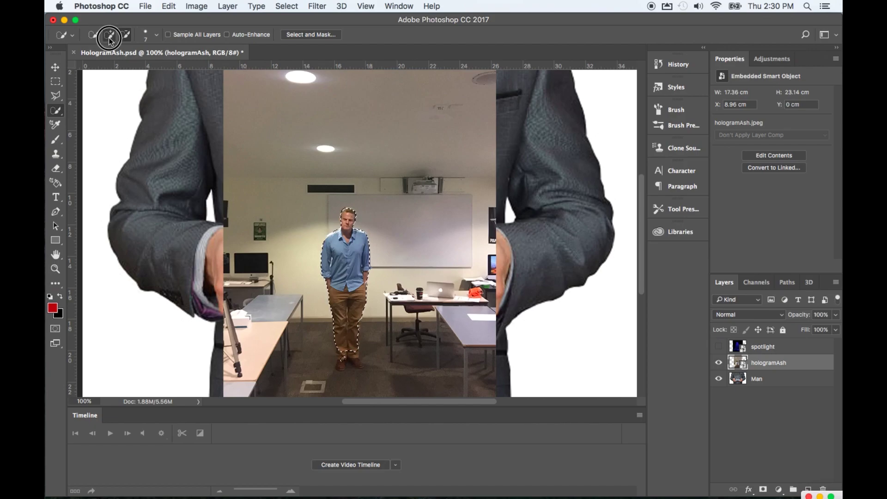
{"action": "left_click", "coordinate": [356, 364]}
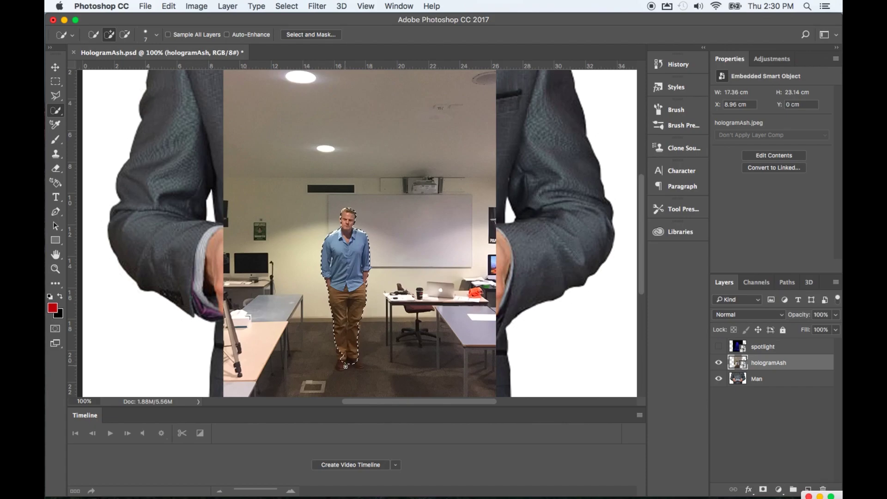
{"action": "left_click", "coordinate": [342, 366]}
{"action": "left_click", "coordinate": [342, 358]}
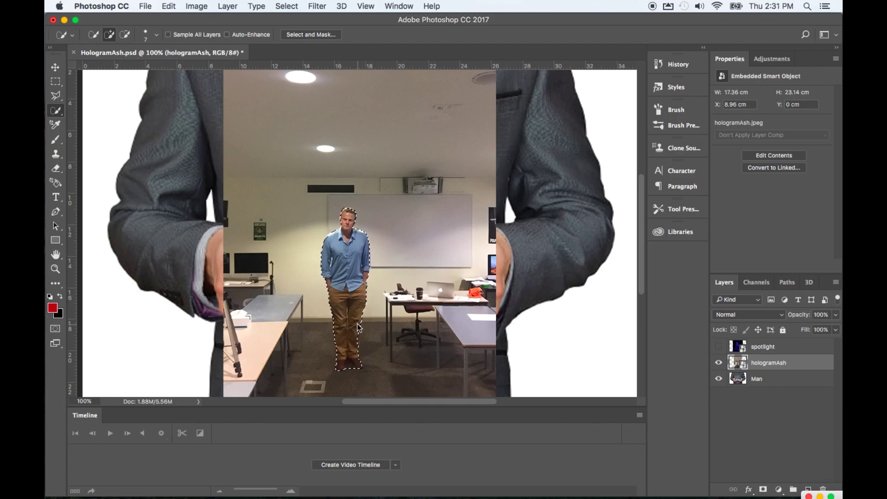
{"action": "key", "text": "super+z"}
Rasterize the hologramAsh smart object layer.
{"action": "right_click", "coordinate": [799, 366]}
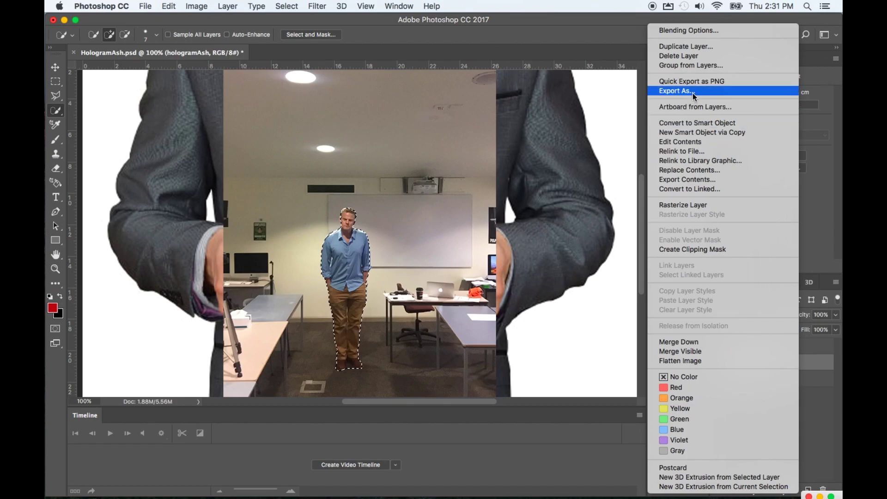
{"action": "left_click", "coordinate": [733, 206]}
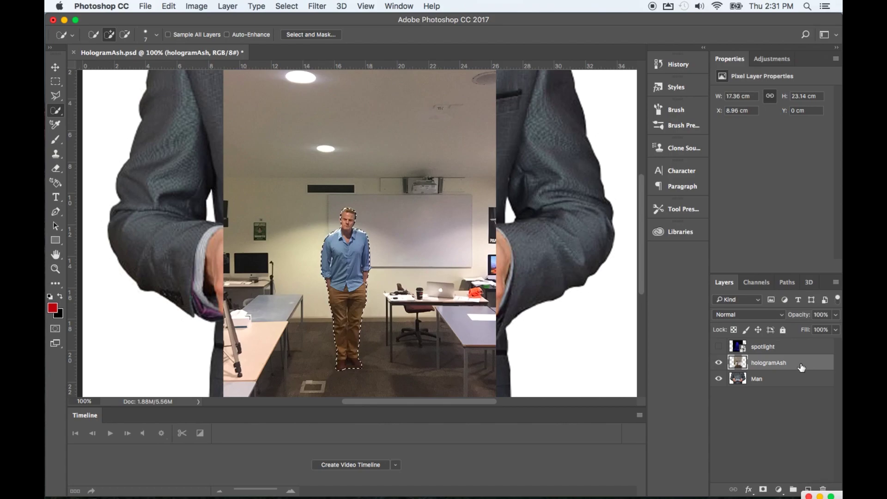
Try cutting the selected man out of the hologramAsh layer, and undo each cut.
{"action": "key", "text": "super+x"}
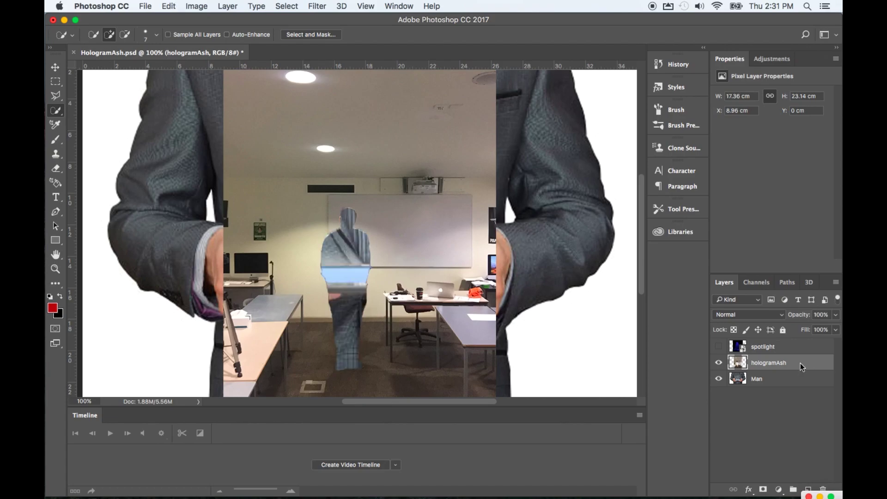
{"action": "key", "text": "super+z"}
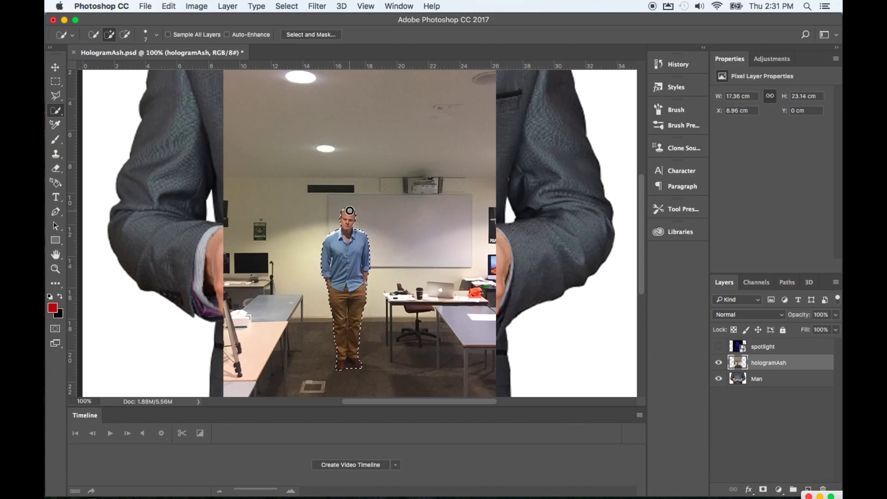
{"action": "key", "text": "super+x"}
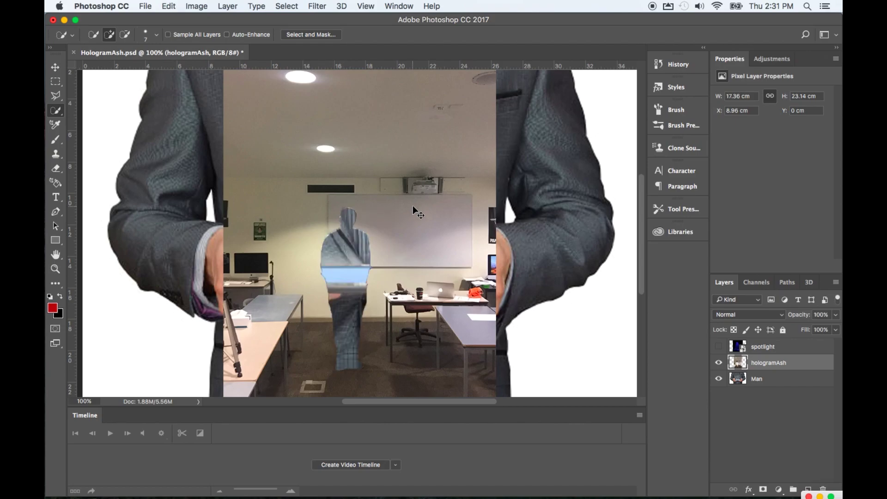
{"action": "key", "text": "super+z"}
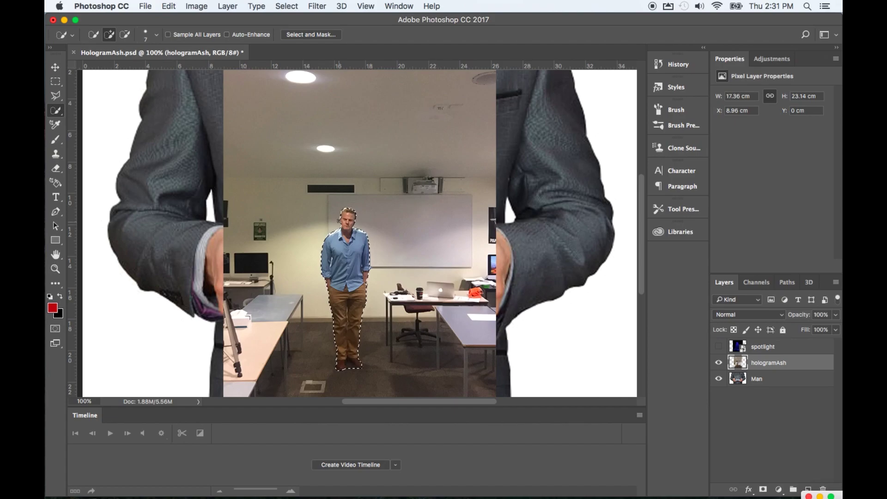
{"action": "key", "text": "super+x"}
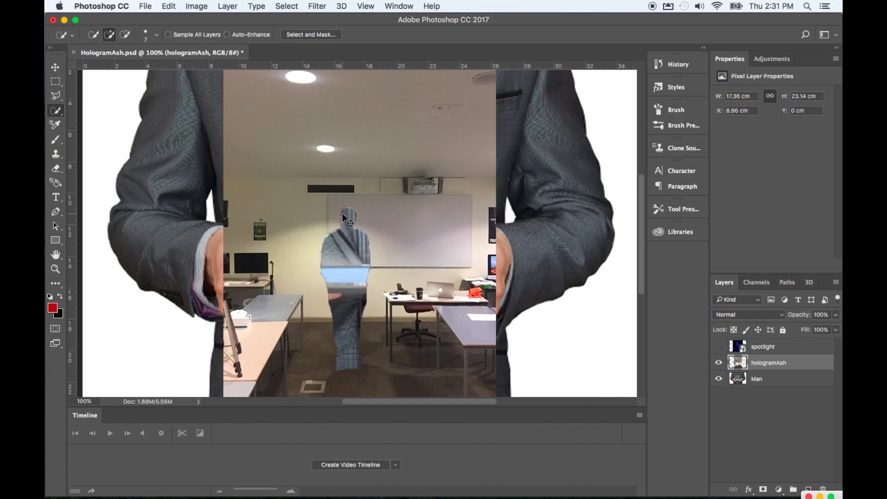
{"action": "key", "text": "super+z"}
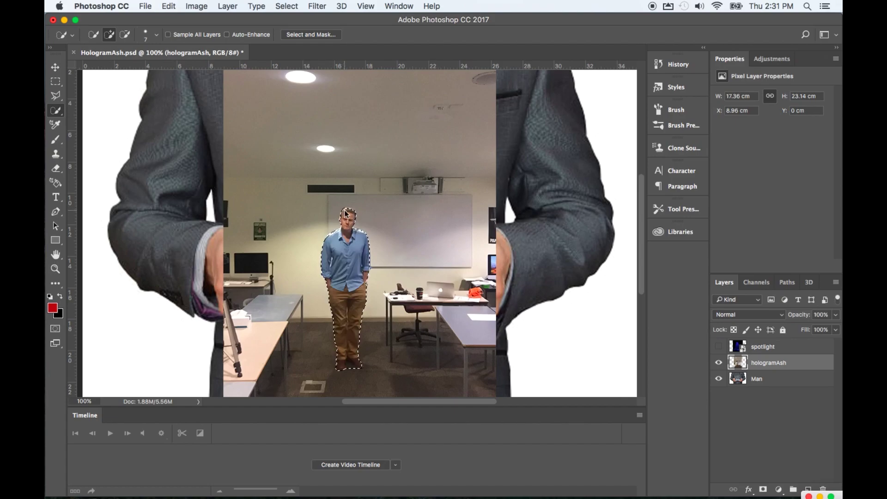
{"action": "key", "text": "super+x"}
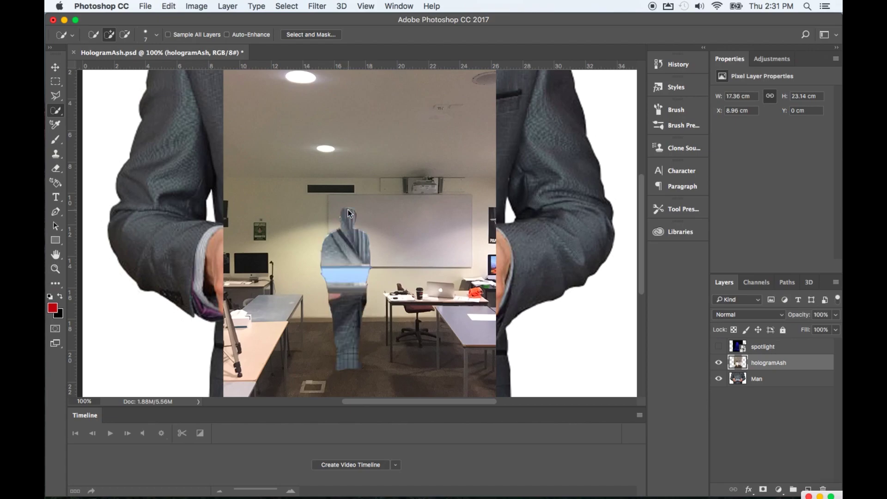
{"action": "key", "text": "super+z"}
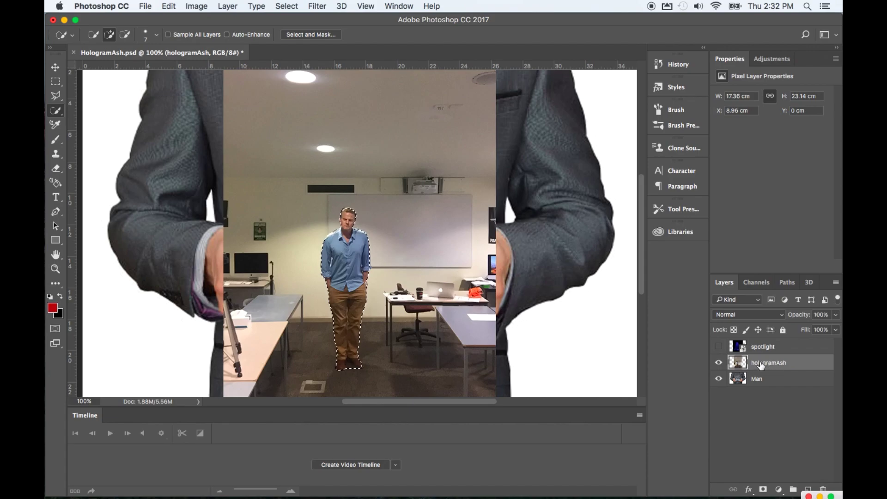
Invert the selection and delete the office background around the man on the hologramAsh layer.
{"action": "left_click", "coordinate": [286, 6]}
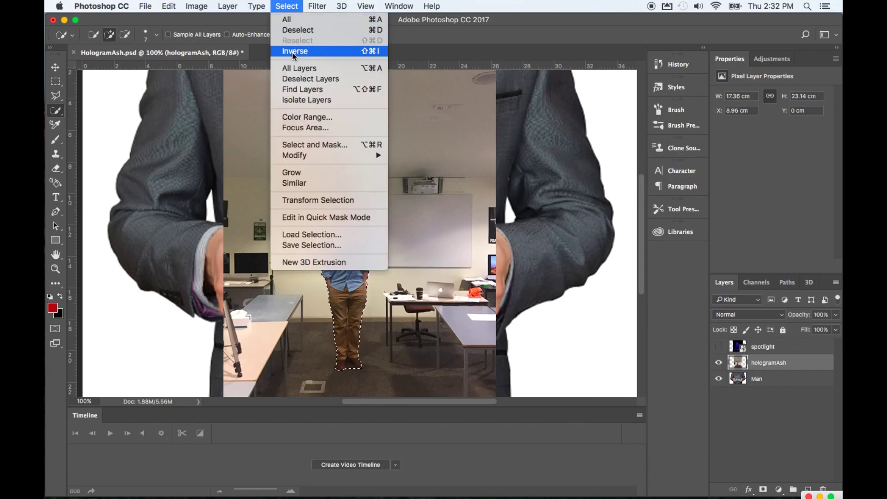
{"action": "left_click", "coordinate": [325, 53]}
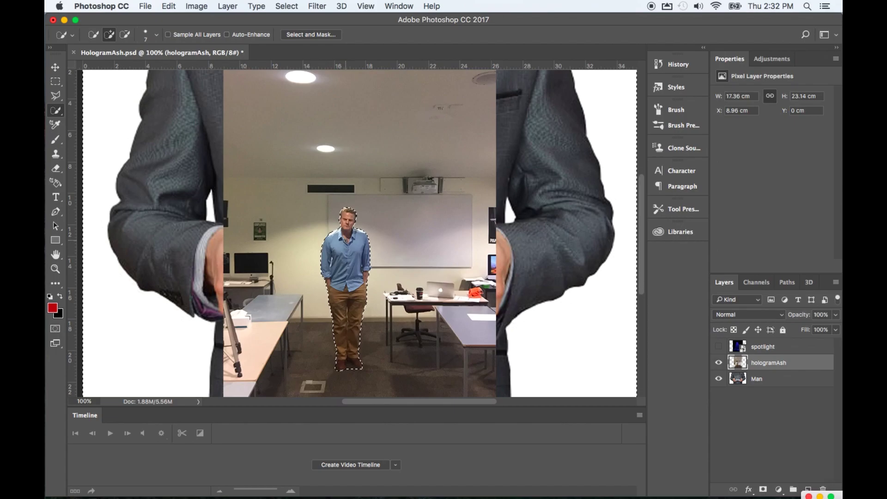
{"action": "key", "text": "Delete"}
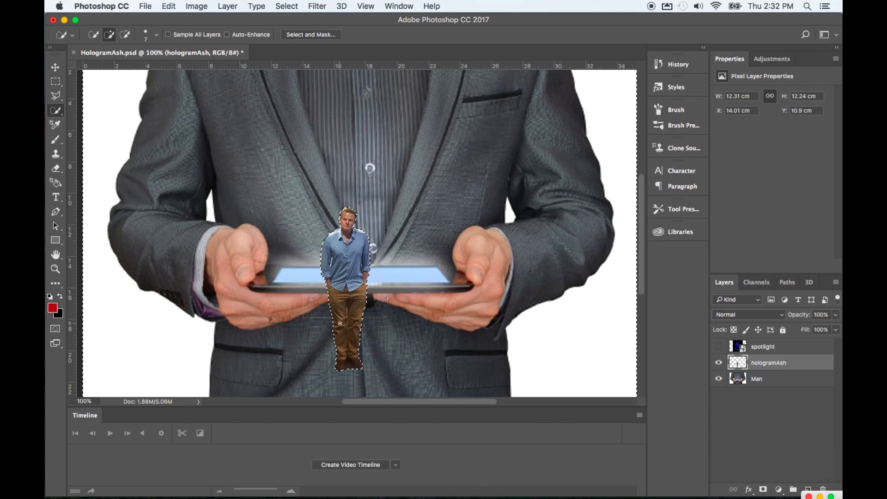
Deselect everything and move the cut-out man up so that his feet stand on the tablet screen.
{"action": "key", "text": "super+d"}
{"action": "left_click", "coordinate": [54, 67]}
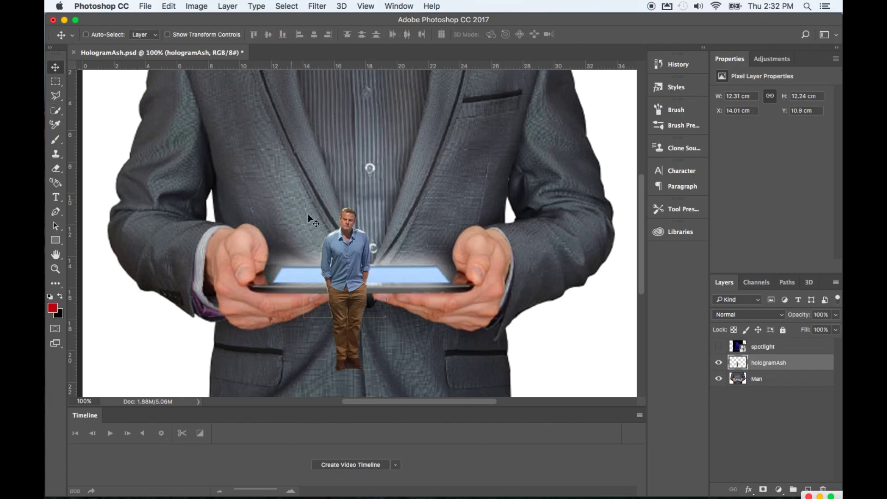
{"action": "left_click_drag", "start_coordinate": [350, 264], "coordinate": [360, 168]}
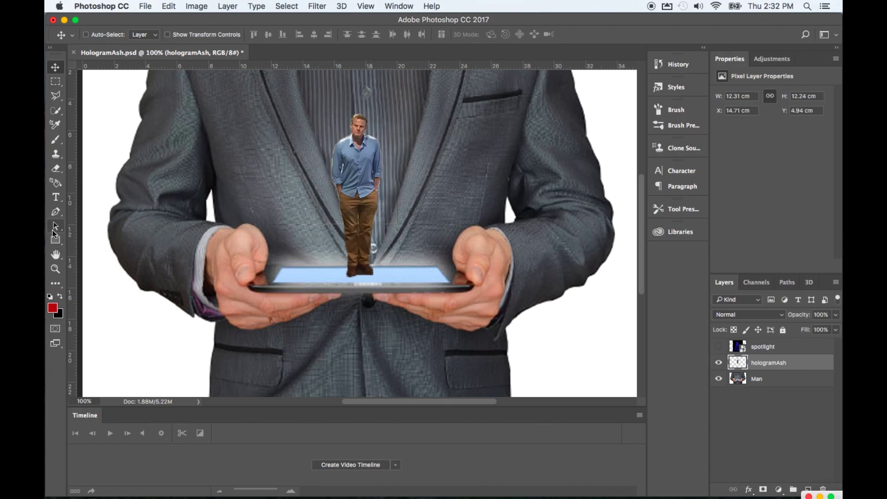
Erase the leftover background traces around the man on the hologramAsh layer using the Eraser with a size 90 brush.
{"action": "left_click", "coordinate": [55, 169]}
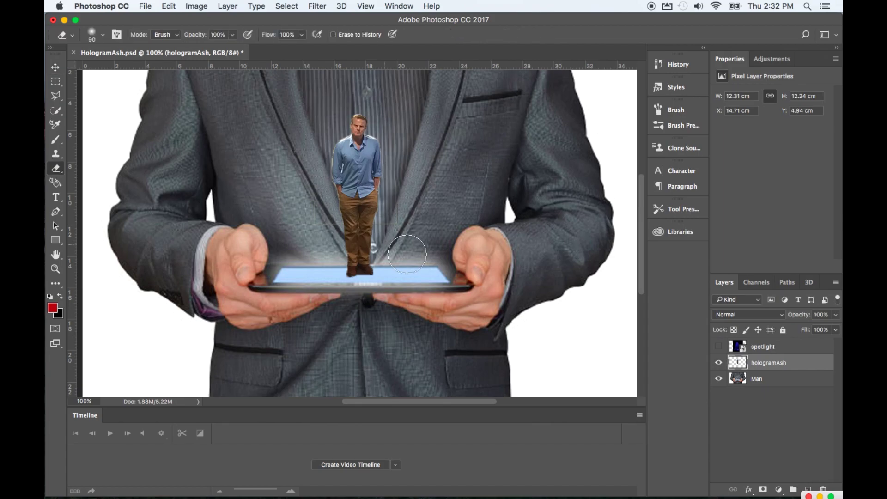
{"action": "mouse_move", "coordinate": [429, 252]}
{"action": "left_mouse_down"}
{"action": "mouse_move", "coordinate": [412, 212]}
{"action": "mouse_move", "coordinate": [400, 231]}
{"action": "left_mouse_up"}
{"action": "mouse_move", "coordinate": [325, 229]}
{"action": "left_mouse_down"}
{"action": "mouse_move", "coordinate": [311, 208]}
{"action": "mouse_move", "coordinate": [319, 228]}
{"action": "mouse_move", "coordinate": [318, 217]}
{"action": "left_mouse_up"}
{"action": "left_click", "coordinate": [316, 196]}
{"action": "left_click_drag", "start_coordinate": [317, 196], "coordinate": [330, 185]}
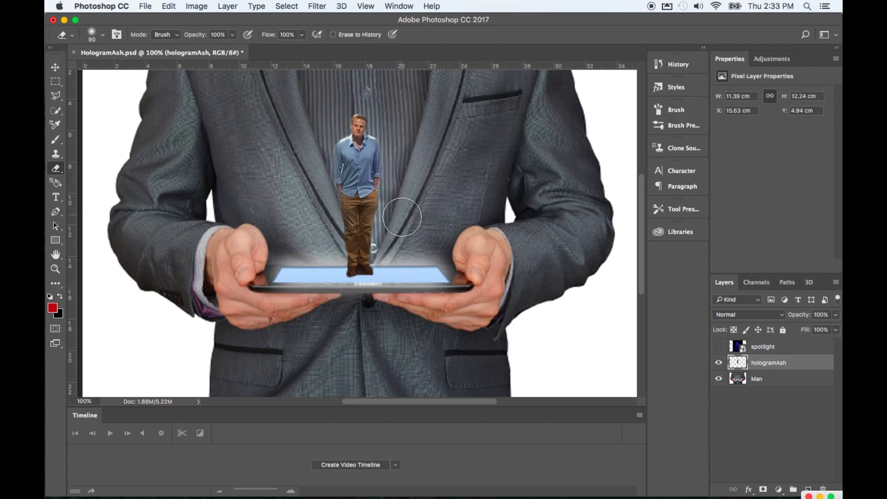
{"action": "mouse_move", "coordinate": [400, 97]}
{"action": "left_mouse_down"}
{"action": "mouse_move", "coordinate": [337, 95]}
{"action": "mouse_move", "coordinate": [342, 85]}
{"action": "mouse_move", "coordinate": [414, 76]}
{"action": "mouse_move", "coordinate": [333, 102]}
{"action": "mouse_move", "coordinate": [283, 150]}
{"action": "mouse_move", "coordinate": [278, 242]}
{"action": "left_mouse_up"}
{"action": "left_click", "coordinate": [55, 67]}
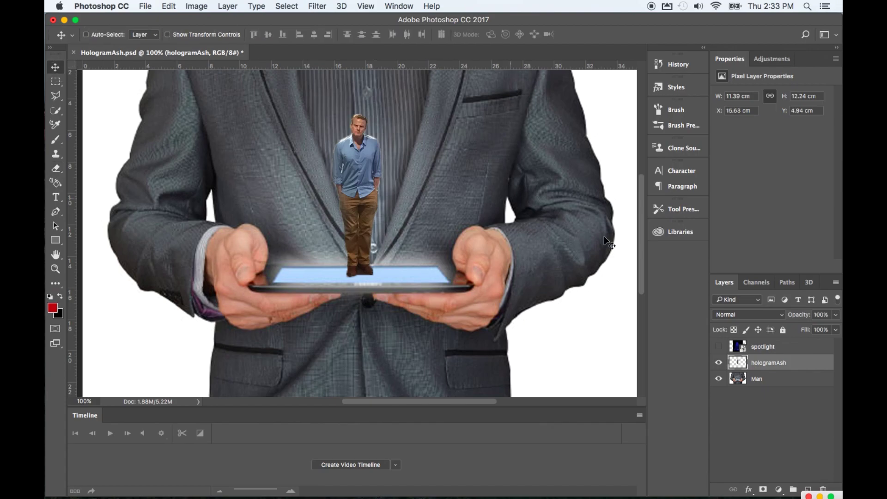
{"action": "right_click", "coordinate": [805, 360]}
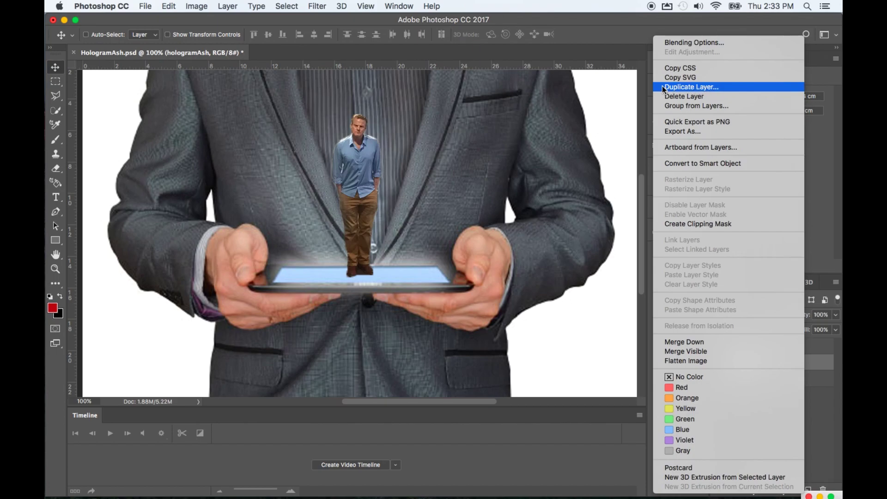
{"action": "left_click", "coordinate": [817, 201]}
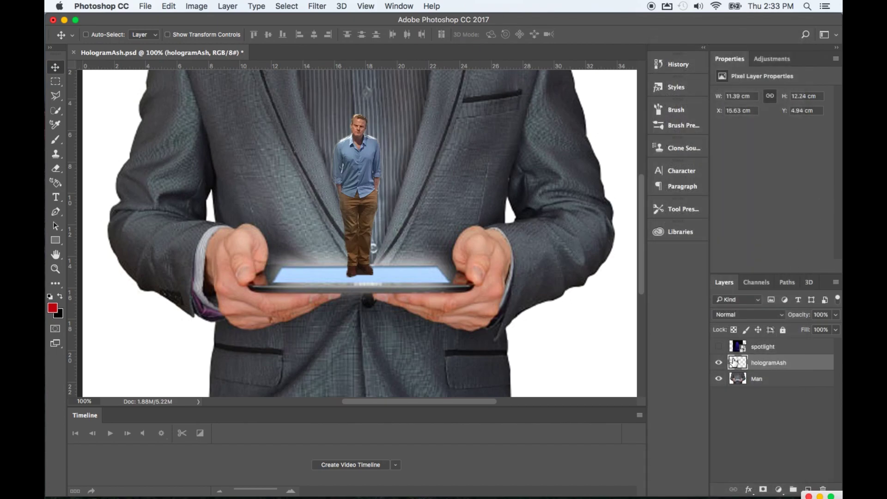
Duplicate the hologramAsh layer as hologramAsh copy and set the copy's blend mode to Multiply.
{"action": "right_click", "coordinate": [807, 363]}
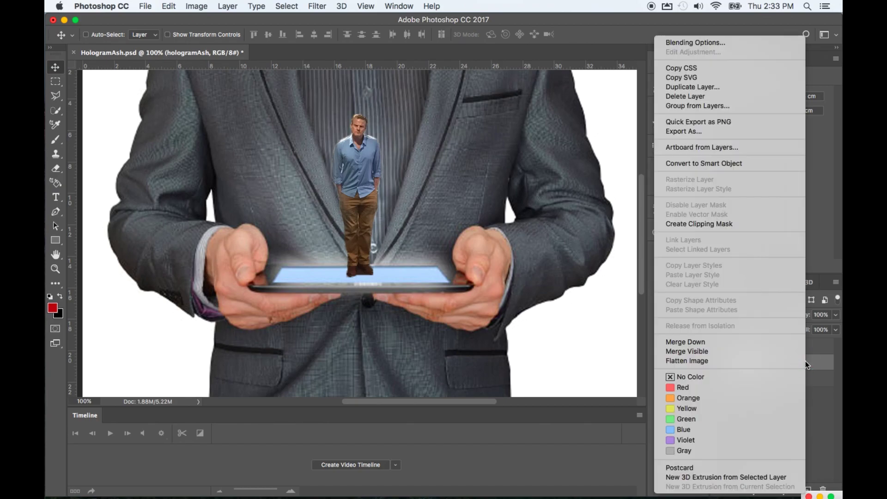
{"action": "left_click", "coordinate": [710, 88]}
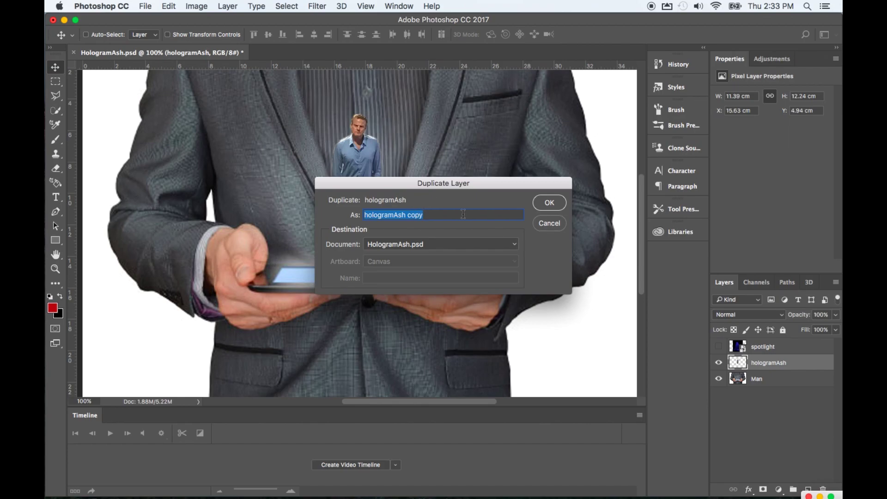
{"action": "left_click", "coordinate": [544, 205]}
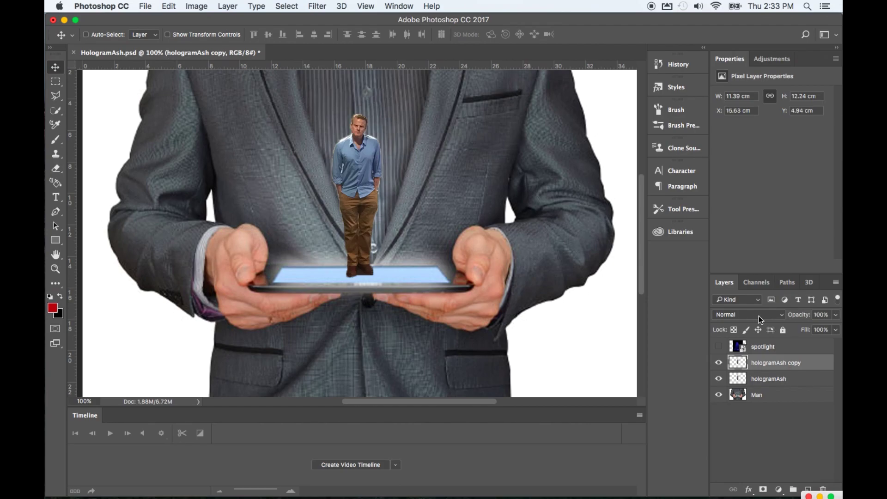
{"action": "left_click", "coordinate": [778, 315]}
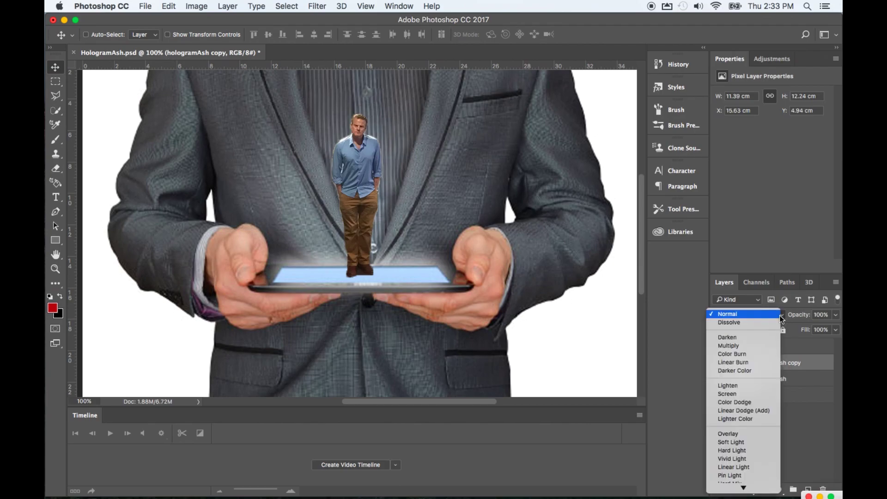
{"action": "left_click", "coordinate": [774, 345]}
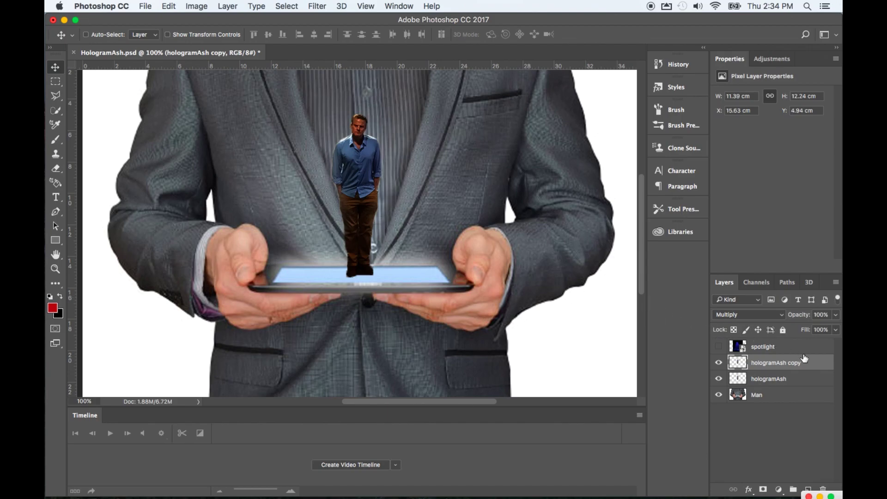
Add a Hue/Saturation adjustment clipped to hologramAsh copy, with Colorize on, hue 188 and saturation 48.
{"action": "left_click", "coordinate": [769, 60]}
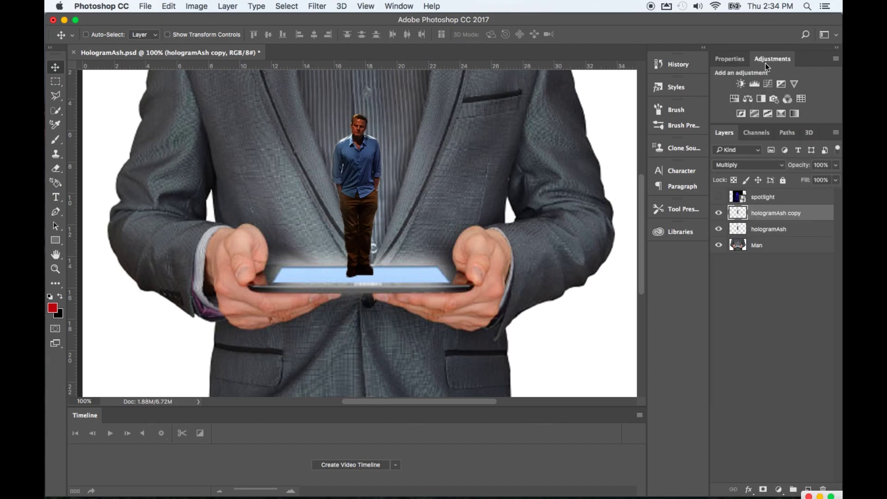
{"action": "left_click", "coordinate": [734, 99]}
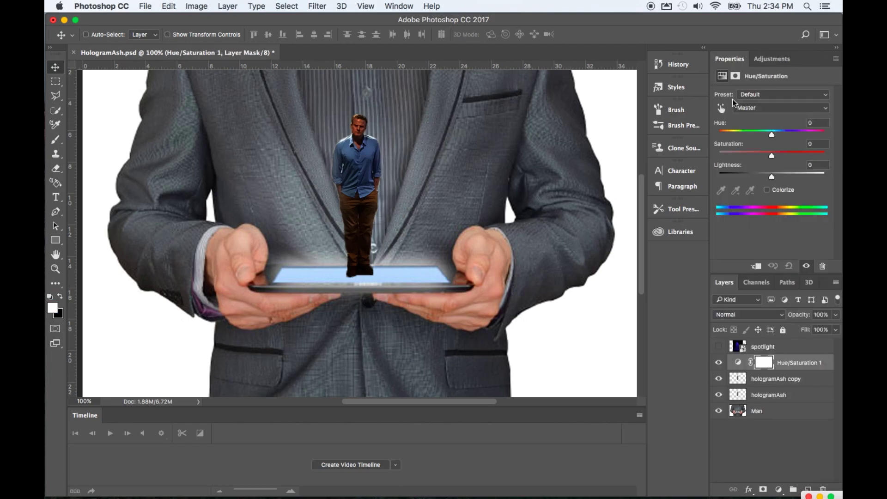
{"action": "left_click", "coordinate": [757, 268]}
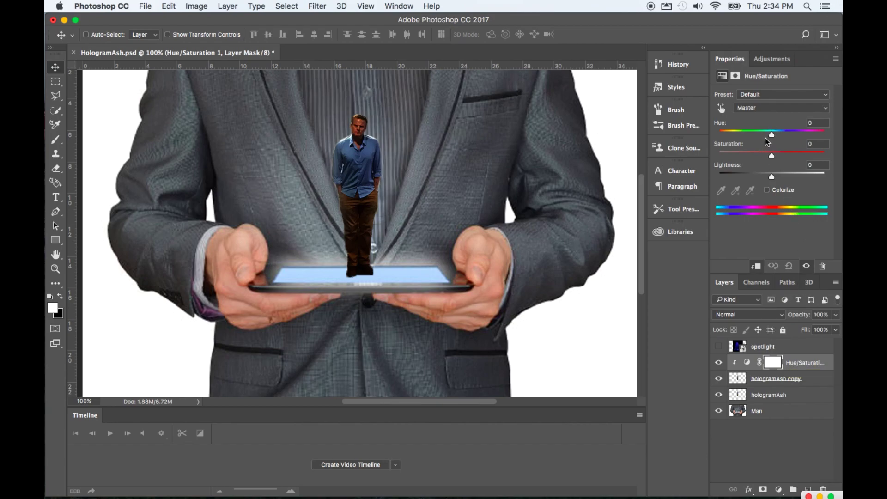
{"action": "left_click", "coordinate": [767, 190]}
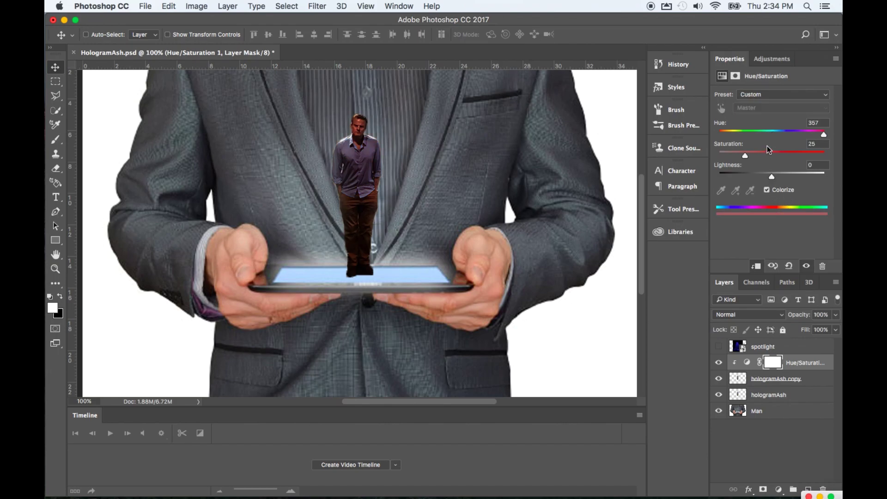
{"action": "left_click_drag", "start_coordinate": [824, 135], "coordinate": [771, 159]}
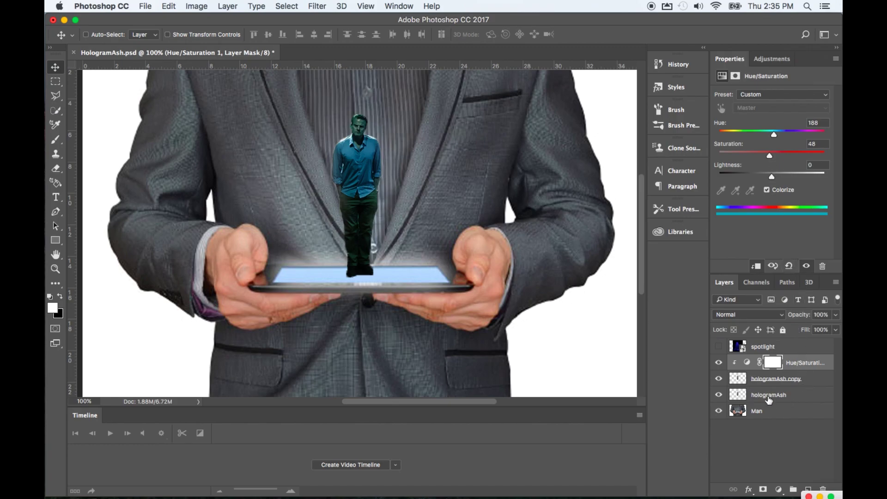
Lower the opacity of the original hologramAsh layer to 47%.
{"action": "left_click", "coordinate": [799, 399]}
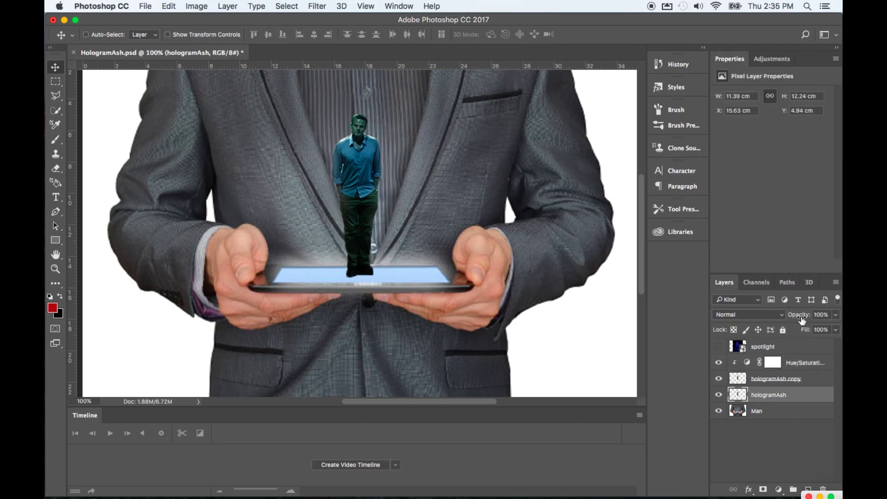
{"action": "left_click", "coordinate": [836, 315]}
{"action": "left_click_drag", "start_coordinate": [833, 328], "coordinate": [811, 328]}
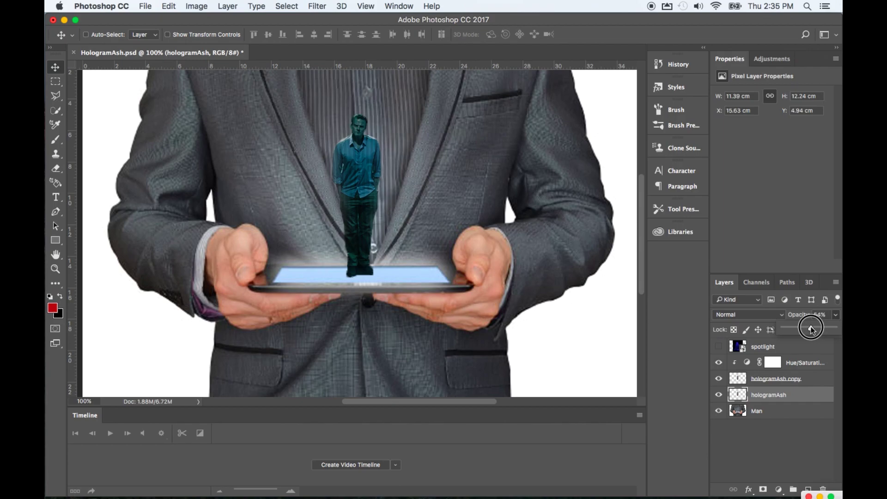
{"action": "left_click_drag", "start_coordinate": [811, 328], "coordinate": [810, 329]}
{"action": "left_click_drag", "start_coordinate": [809, 329], "coordinate": [808, 328]}
{"action": "left_click", "coordinate": [836, 316]}
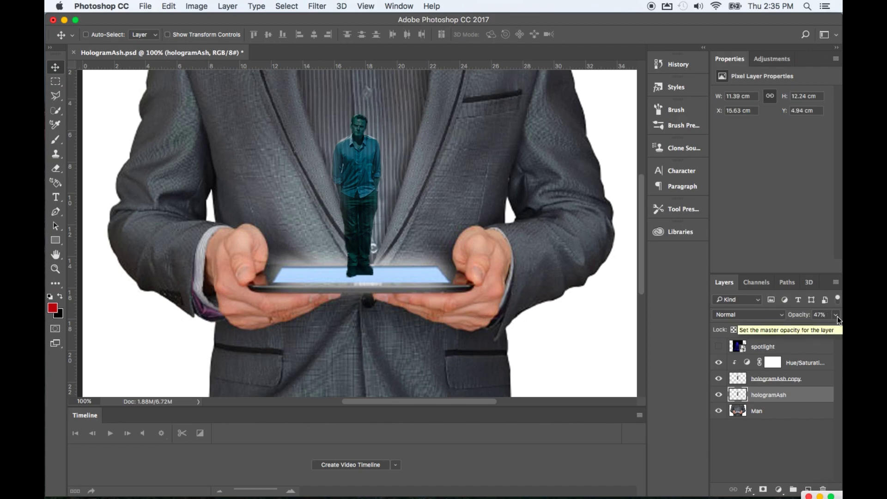
Add an Outer Glow layer style to hologramAsh copy and set the glow colour to cyan #46e4fb.
{"action": "left_click", "coordinate": [814, 379]}
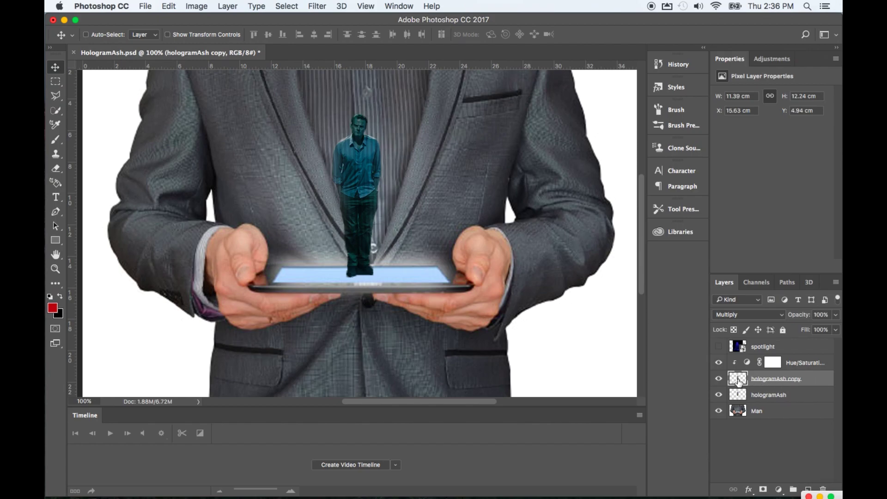
{"action": "double_click", "coordinate": [817, 380]}
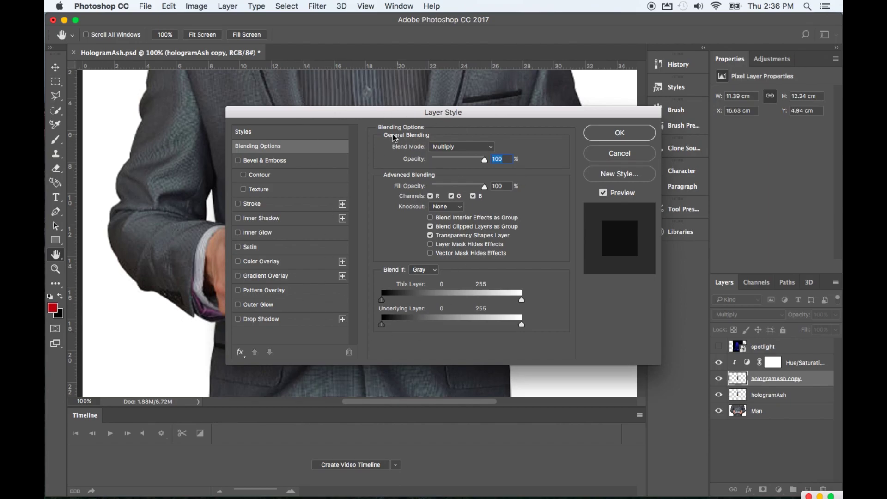
{"action": "left_click", "coordinate": [319, 114]}
{"action": "left_click_drag", "start_coordinate": [318, 113], "coordinate": [503, 69]}
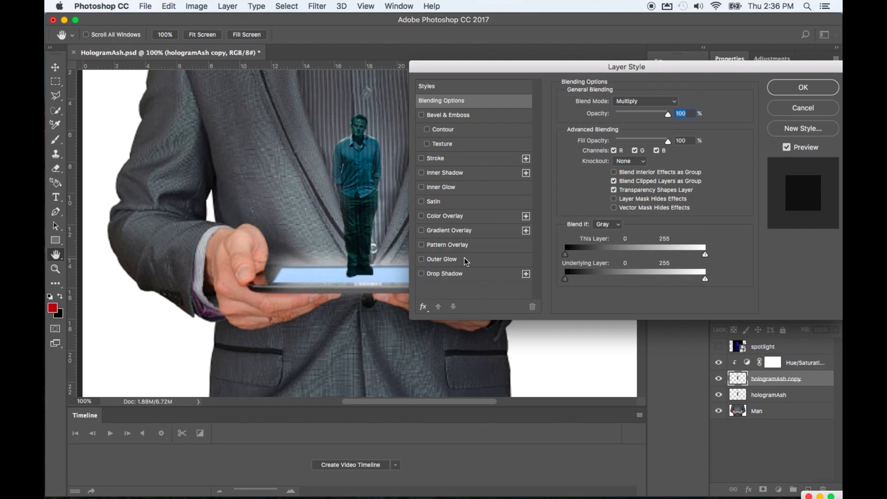
{"action": "left_click", "coordinate": [440, 260]}
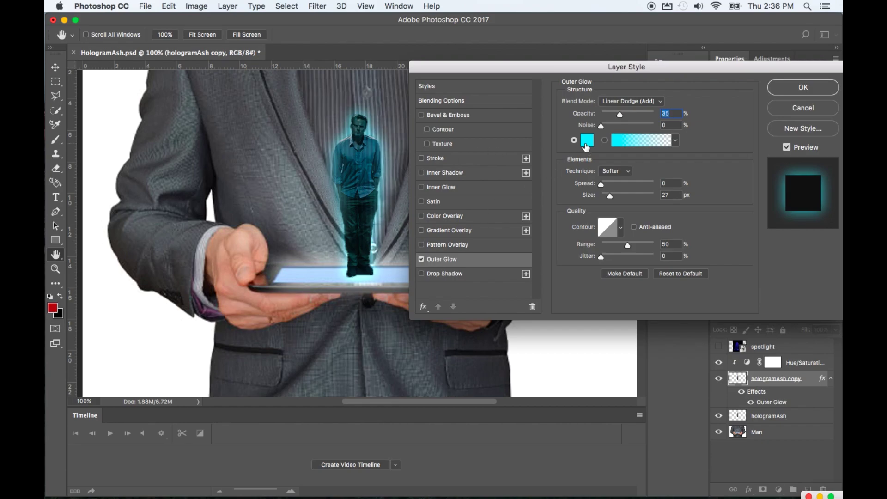
{"action": "left_click", "coordinate": [585, 141]}
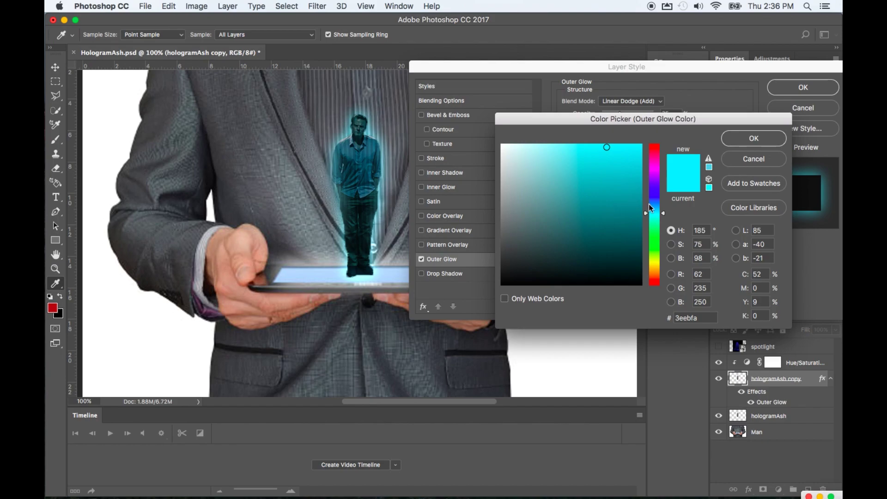
{"action": "mouse_move", "coordinate": [665, 214]}
{"action": "left_mouse_down"}
{"action": "mouse_move", "coordinate": [659, 199]}
{"action": "mouse_move", "coordinate": [660, 241]}
{"action": "mouse_move", "coordinate": [660, 206]}
{"action": "mouse_move", "coordinate": [661, 214]}
{"action": "left_mouse_up"}
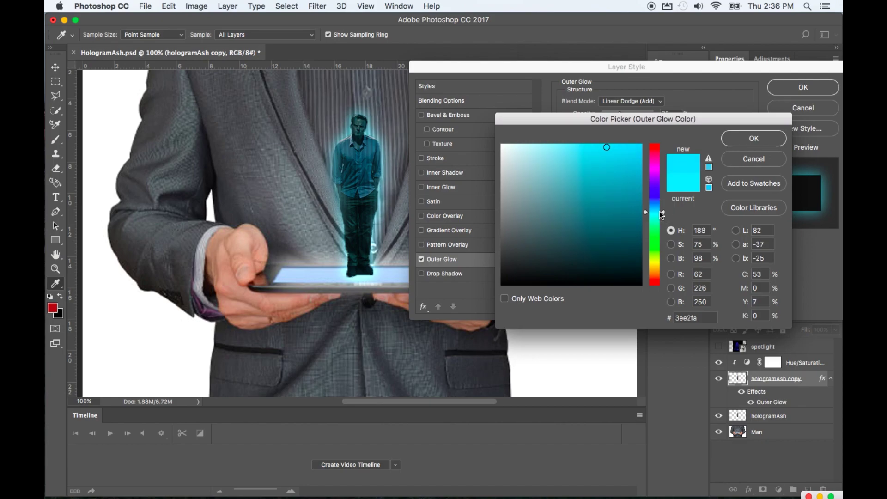
{"action": "left_click_drag", "start_coordinate": [606, 148], "coordinate": [603, 146]}
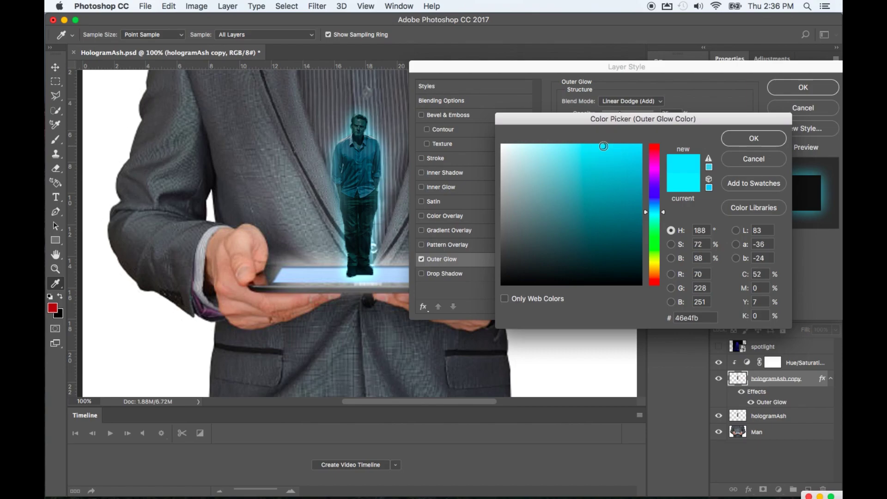
{"action": "left_click", "coordinate": [736, 136]}
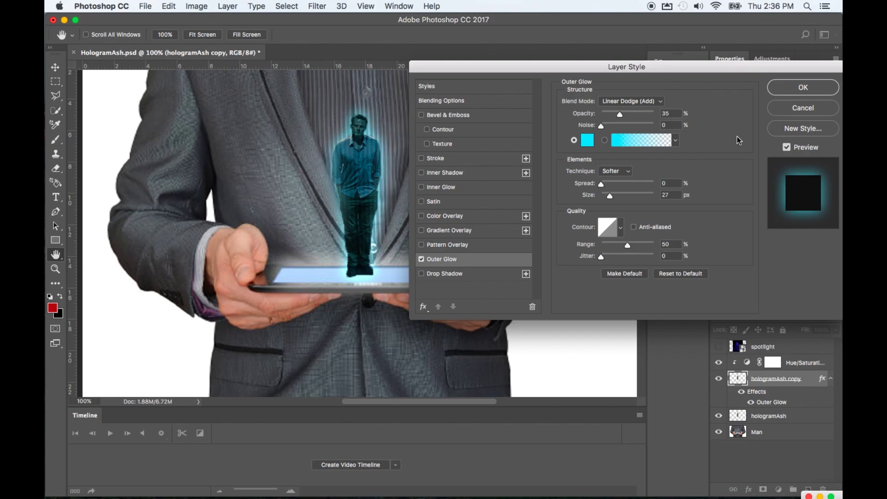
Set the outer glow's size to 29 px, compare Normal with Linear Dodge (Add) blending, keep Linear Dodge (Add) and apply the style.
{"action": "mouse_move", "coordinate": [611, 198]}
{"action": "left_mouse_down"}
{"action": "mouse_move", "coordinate": [601, 199]}
{"action": "mouse_move", "coordinate": [611, 199]}
{"action": "left_mouse_up"}
{"action": "left_click", "coordinate": [646, 104]}
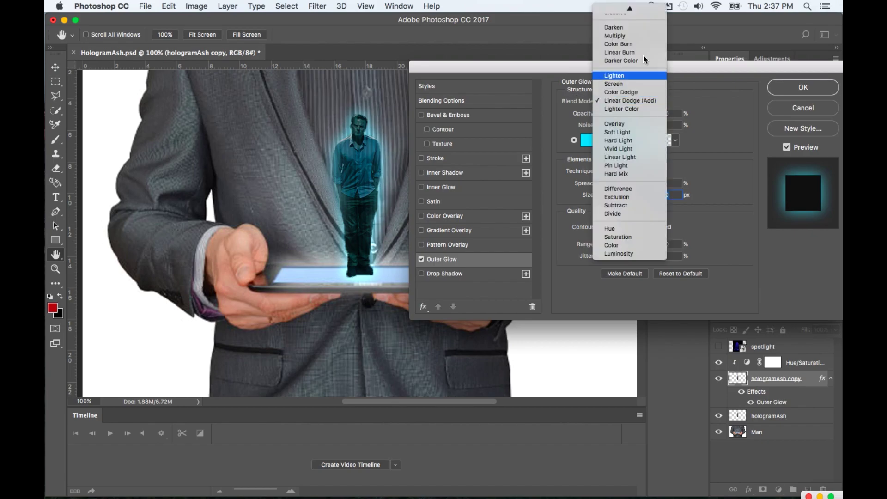
{"action": "left_click", "coordinate": [638, 7]}
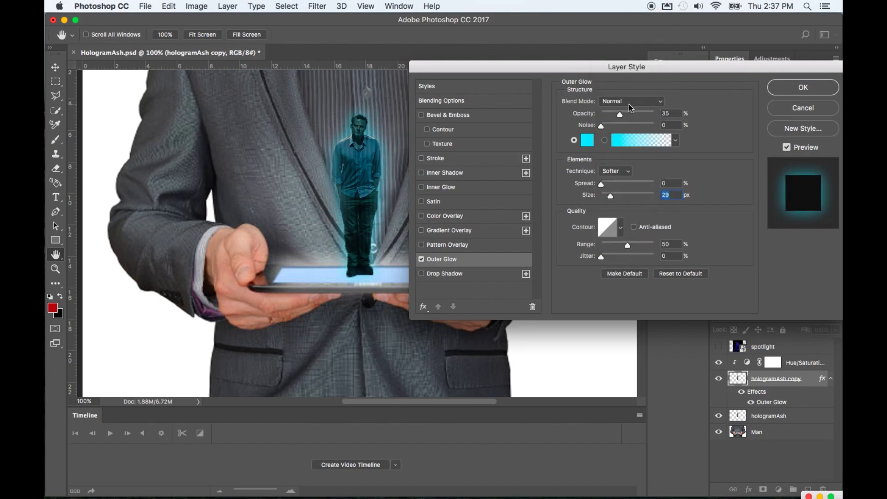
{"action": "left_click", "coordinate": [661, 102]}
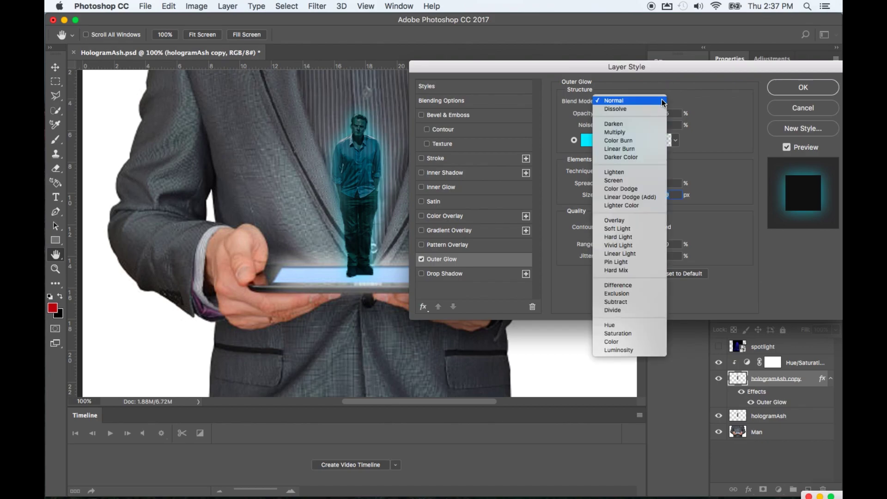
{"action": "left_click", "coordinate": [635, 197]}
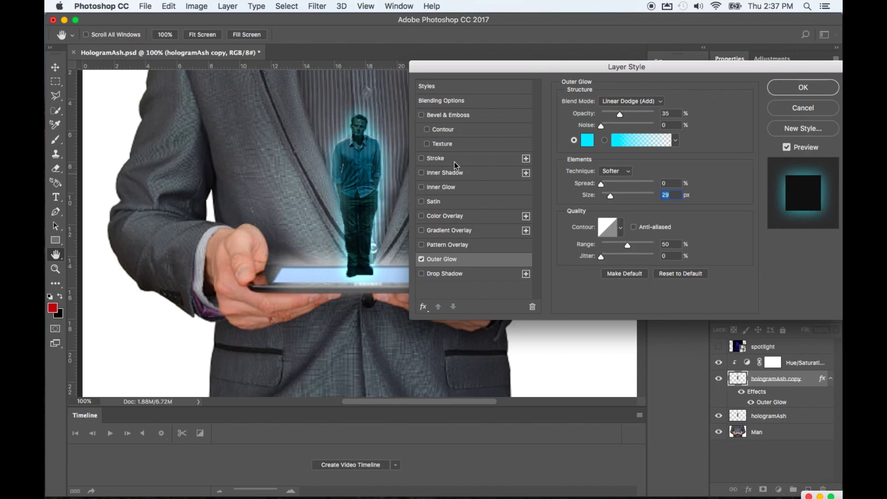
{"action": "left_click", "coordinate": [782, 91]}
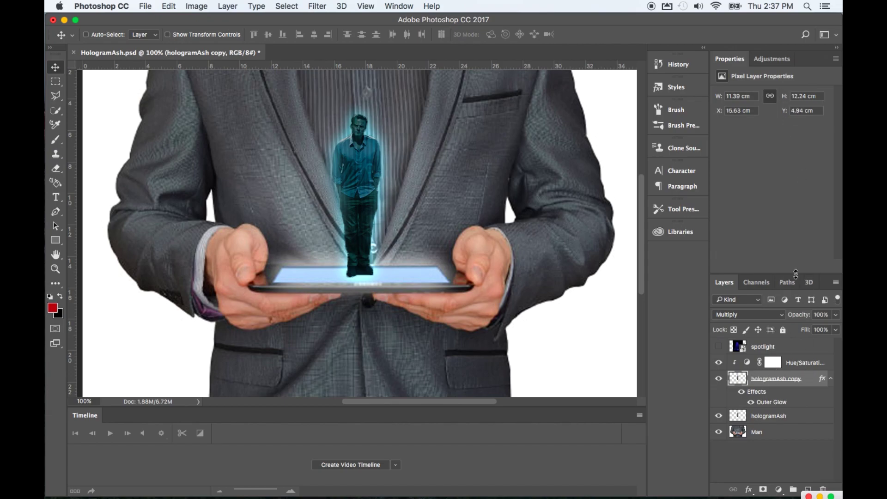
Add a Brightness/Contrast adjustment directly above hologramAsh copy, with brightness 70 and contrast 32.
{"action": "left_click", "coordinate": [768, 60]}
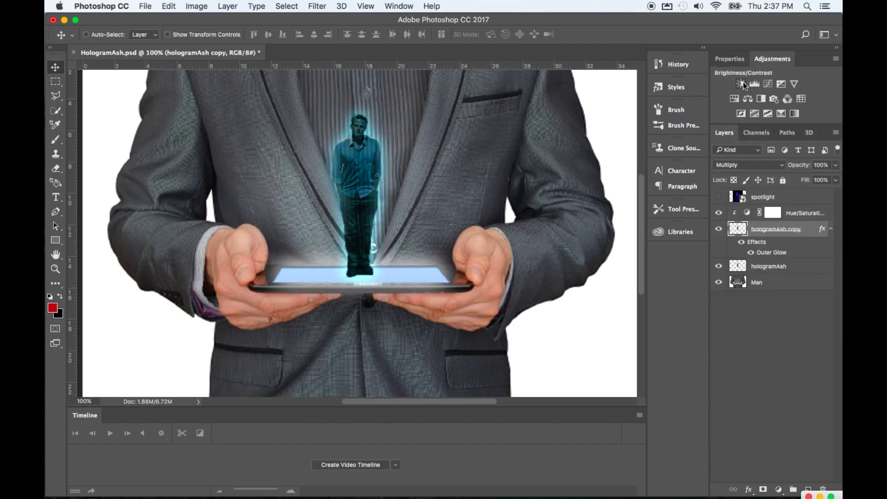
{"action": "left_click", "coordinate": [741, 84]}
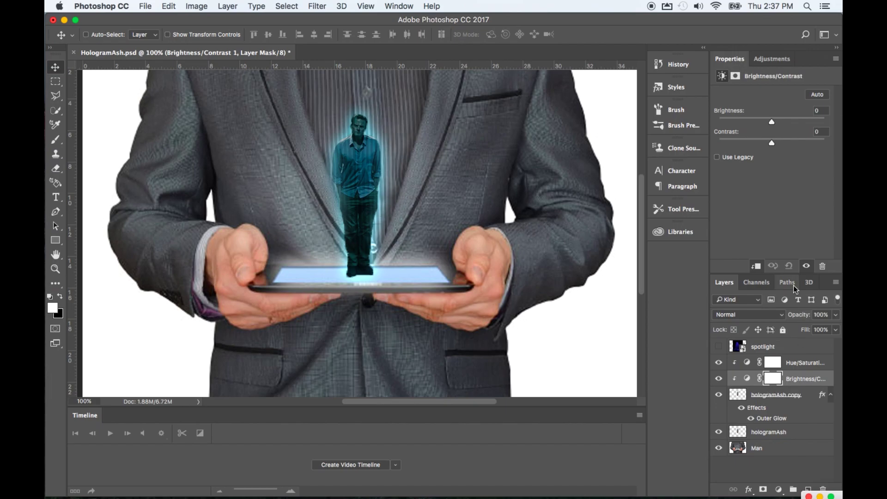
{"action": "left_click_drag", "start_coordinate": [770, 122], "coordinate": [784, 123]}
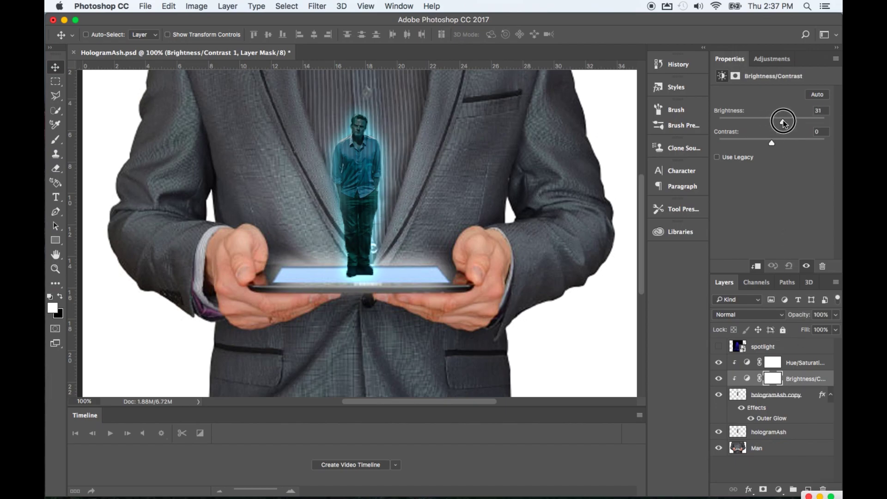
{"action": "left_click_drag", "start_coordinate": [772, 143], "coordinate": [797, 122]}
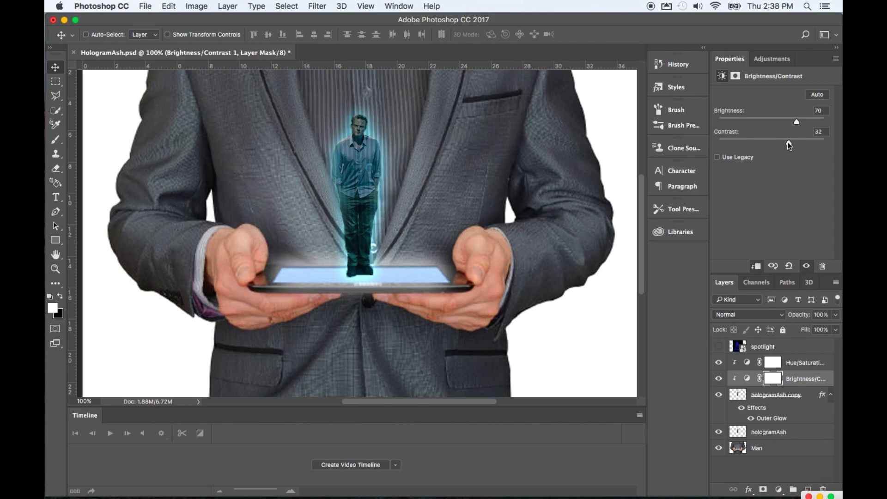
Create a new empty layer directly above the Hue/Saturation adjustment layer.
{"action": "left_click", "coordinate": [816, 365]}
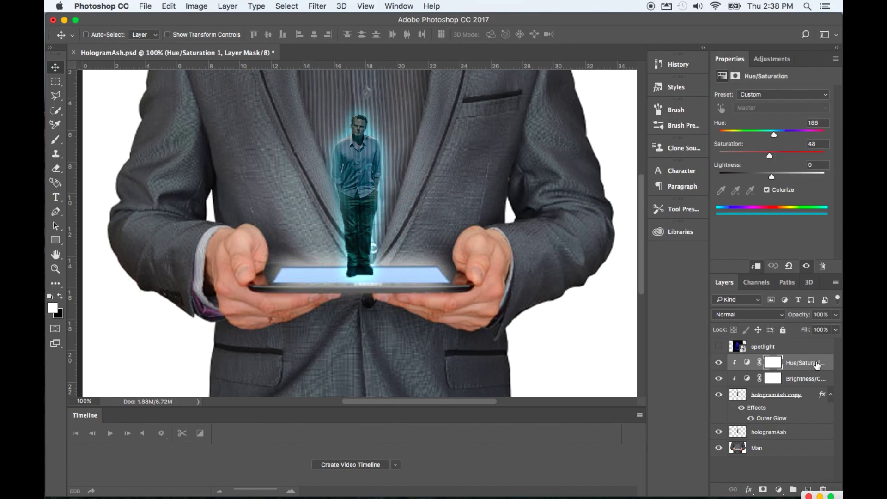
{"action": "left_click", "coordinate": [838, 496]}
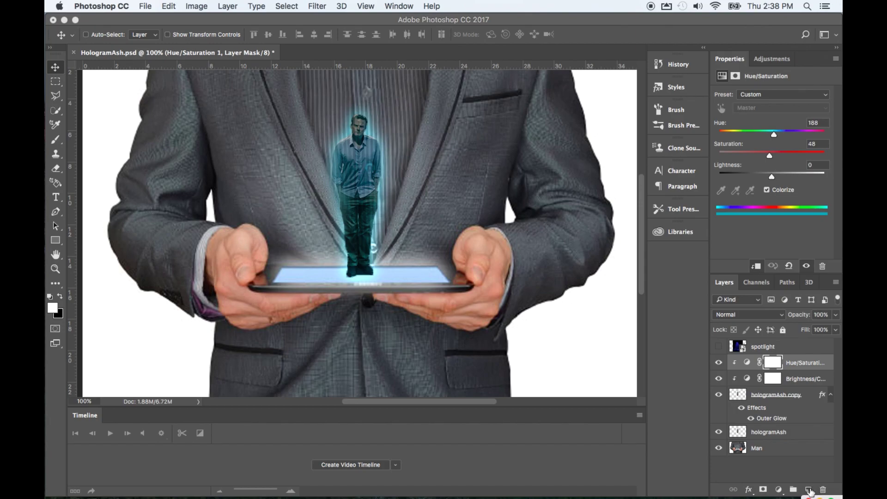
{"action": "left_click", "coordinate": [809, 489]}
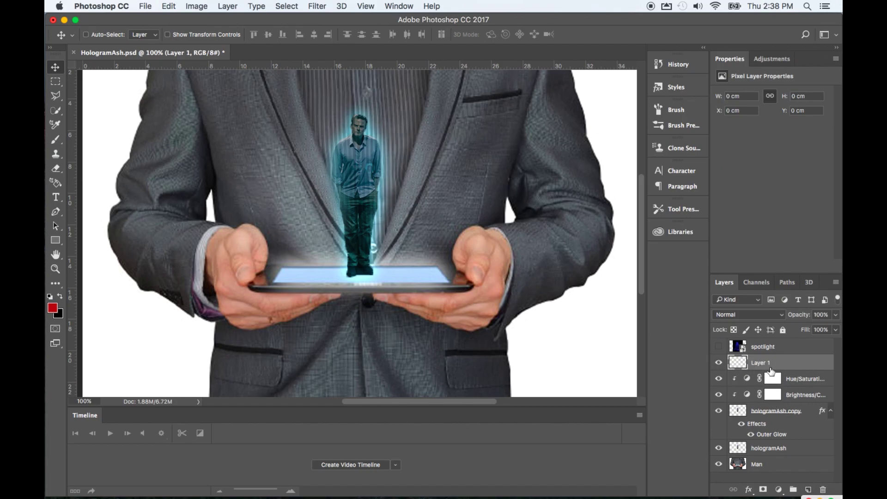
{"action": "mouse_move", "coordinate": [777, 365]}
{"action": "left_mouse_down"}
{"action": "mouse_move", "coordinate": [784, 398]}
{"action": "mouse_move", "coordinate": [777, 370]}
{"action": "left_mouse_up"}
Select a thin horizontal strip about 6.88 cm wide and 0.11 cm high just above the hologram man's head and fill it with white.
{"action": "left_click", "coordinate": [55, 82]}
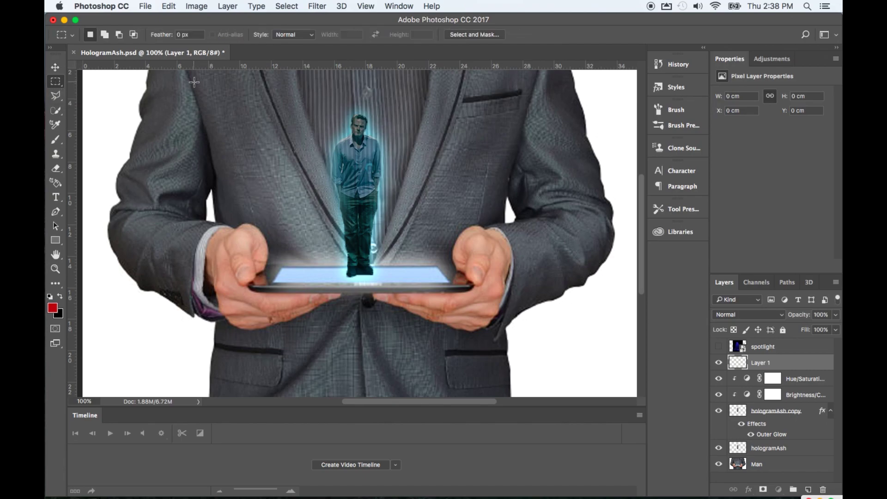
{"action": "left_click", "coordinate": [308, 94]}
{"action": "left_click_drag", "start_coordinate": [308, 93], "coordinate": [416, 96]}
{"action": "left_click", "coordinate": [166, 6]}
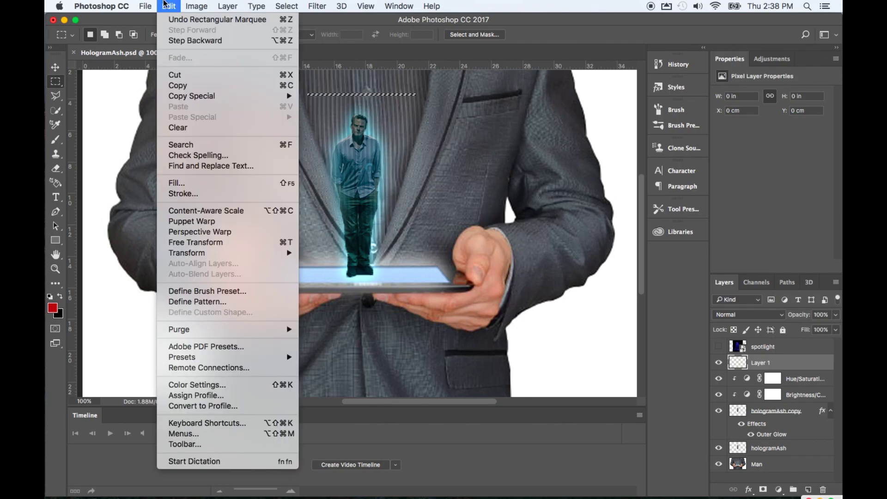
{"action": "left_click", "coordinate": [175, 183]}
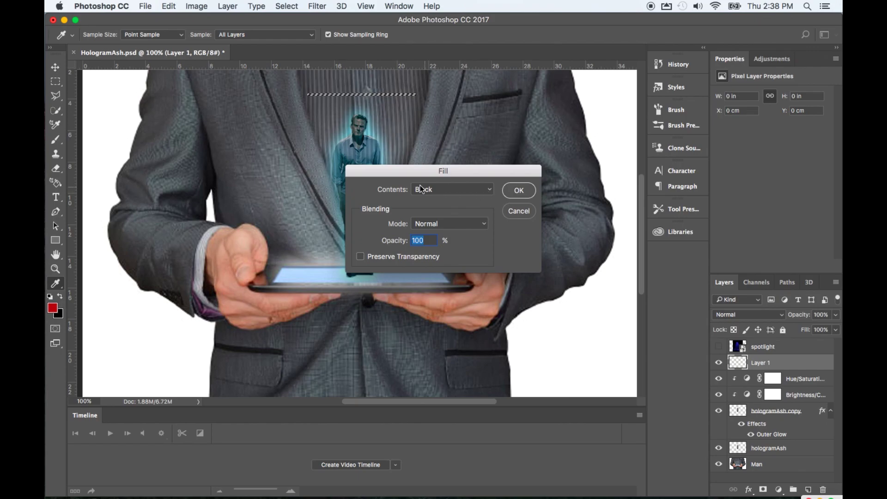
{"action": "left_click", "coordinate": [481, 189]}
{"action": "left_click", "coordinate": [470, 205]}
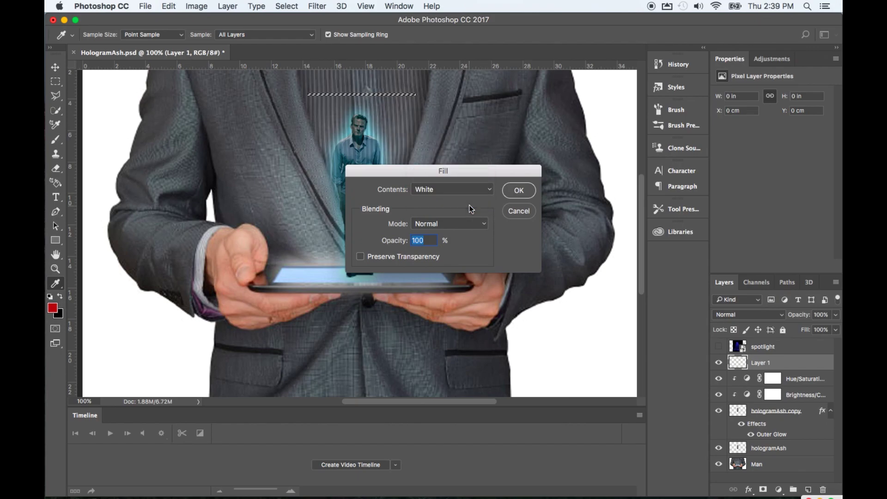
{"action": "left_click", "coordinate": [518, 190]}
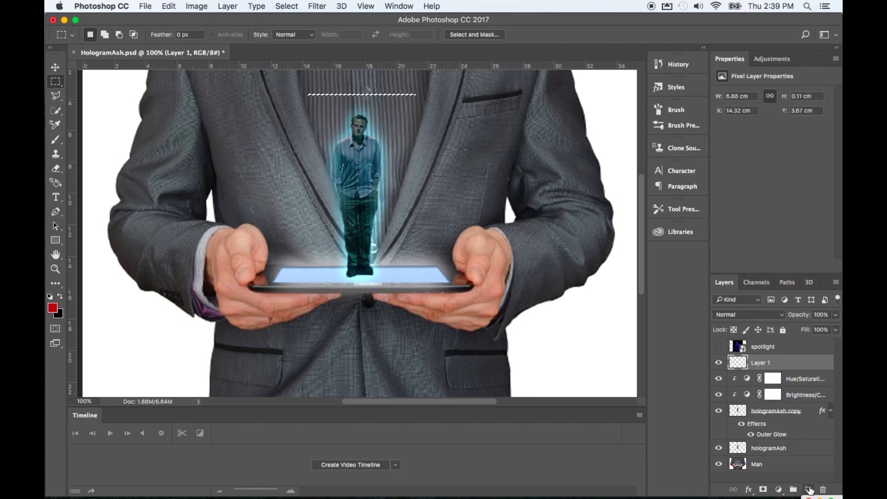
On a new layer, select a thicker strip about 6.77 by 0.32 cm just below the first line and fill it with white.
{"action": "left_click", "coordinate": [809, 490]}
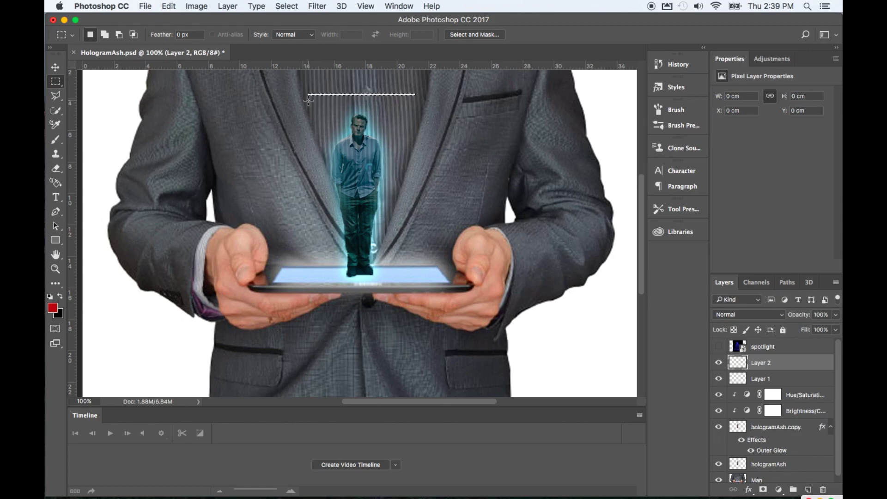
{"action": "left_click_drag", "start_coordinate": [371, 102], "coordinate": [413, 105]}
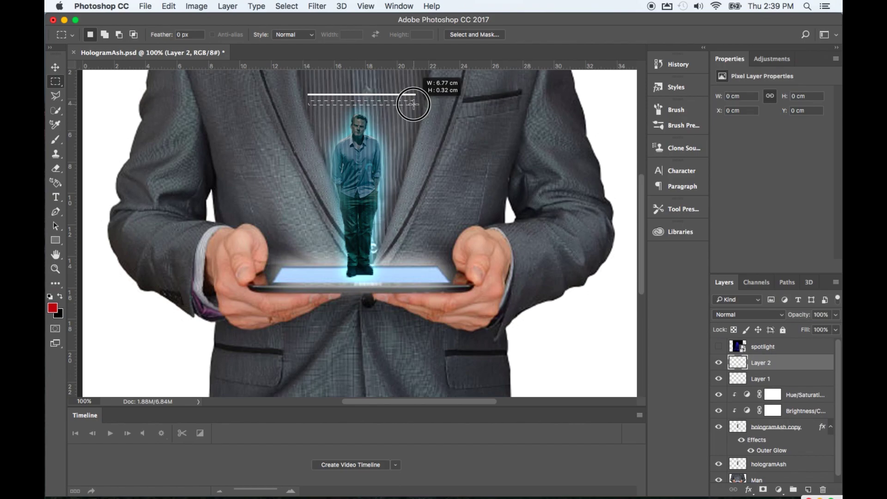
{"action": "left_click_drag", "start_coordinate": [413, 105], "coordinate": [413, 106]}
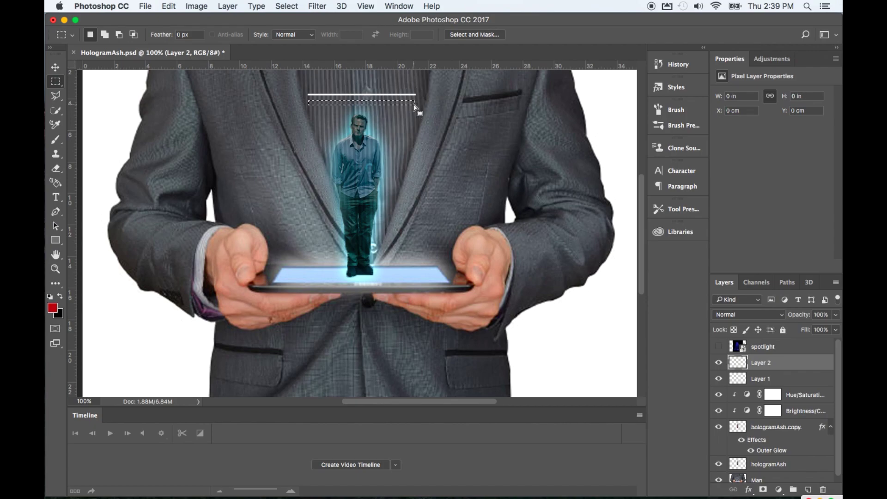
{"action": "left_click", "coordinate": [168, 6]}
{"action": "left_click", "coordinate": [176, 184]}
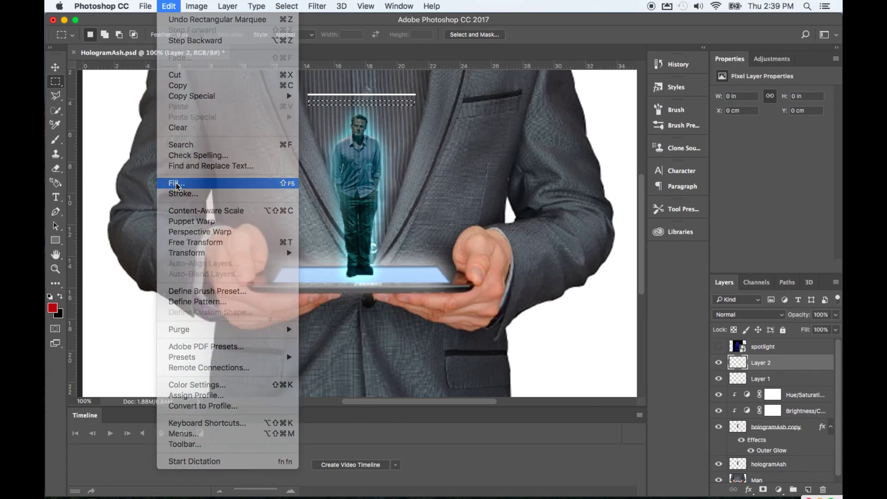
{"action": "left_click", "coordinate": [519, 190]}
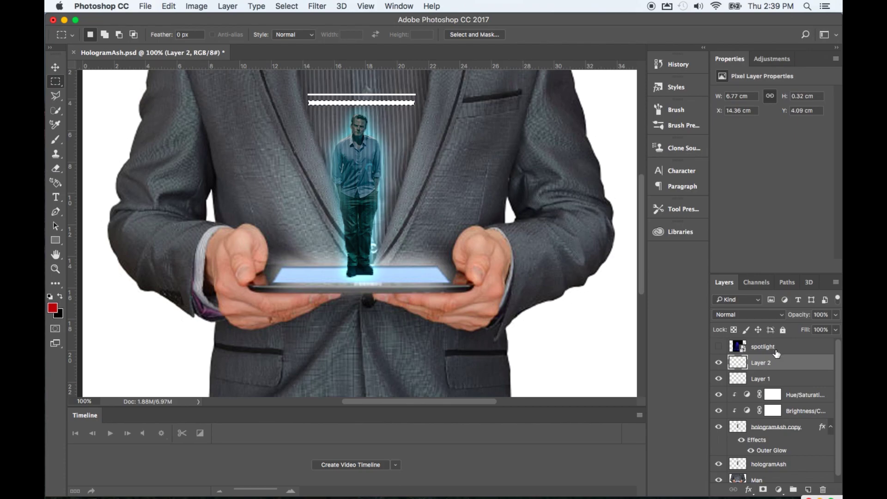
On another new layer, add a thin white-filled strip about 6.74 by 0.11 cm below the thick line, across the top of the man's head.
{"action": "left_click", "coordinate": [808, 489]}
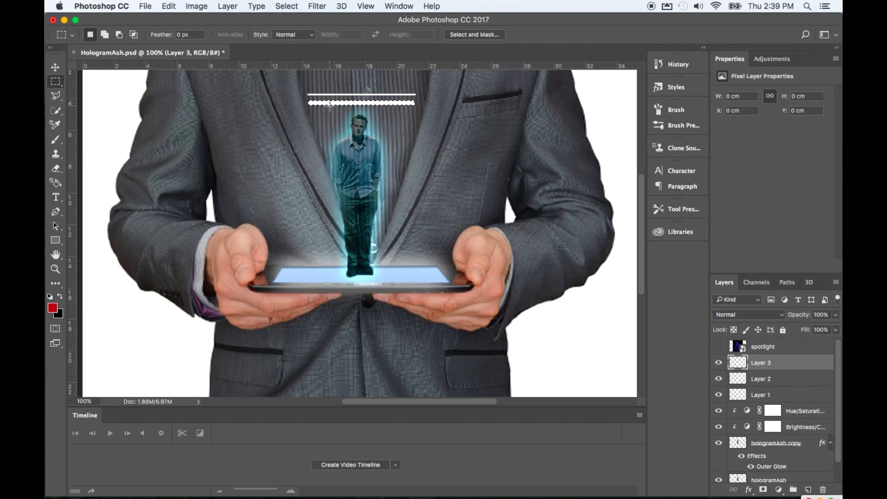
{"action": "left_click_drag", "start_coordinate": [309, 112], "coordinate": [415, 117]}
{"action": "left_click", "coordinate": [168, 6]}
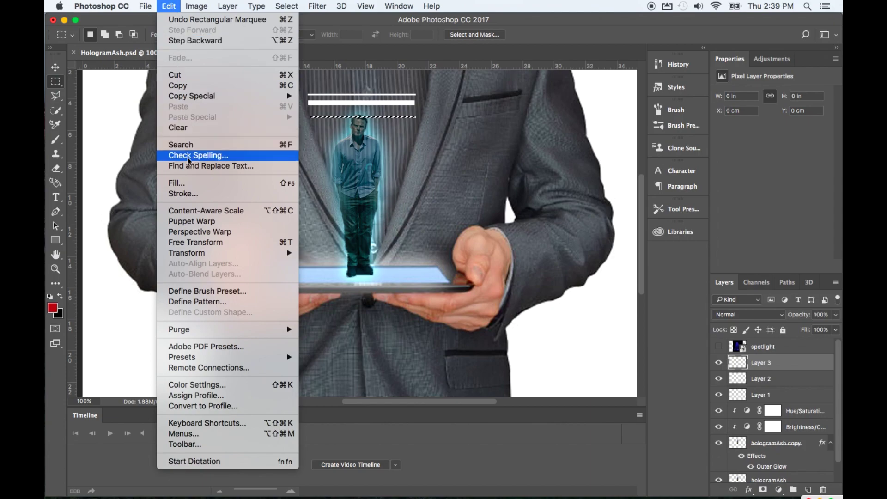
{"action": "left_click", "coordinate": [189, 182]}
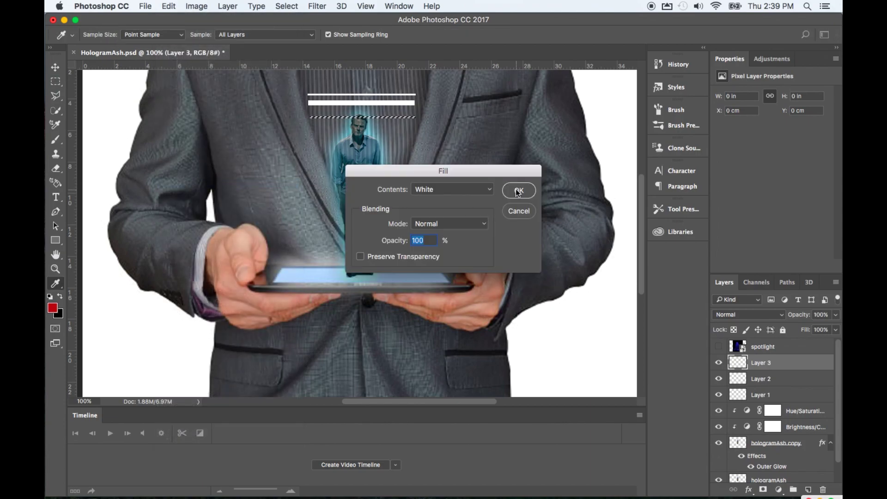
{"action": "left_click", "coordinate": [516, 189]}
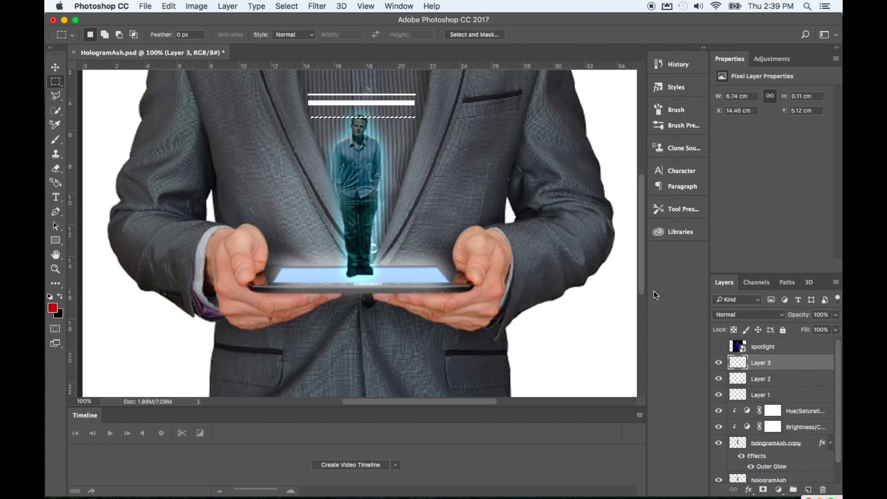
On a fourth new layer, add a white-filled strip about 6.84 by 0.25 cm below the third line, and clear the selection.
{"action": "left_click", "coordinate": [808, 490]}
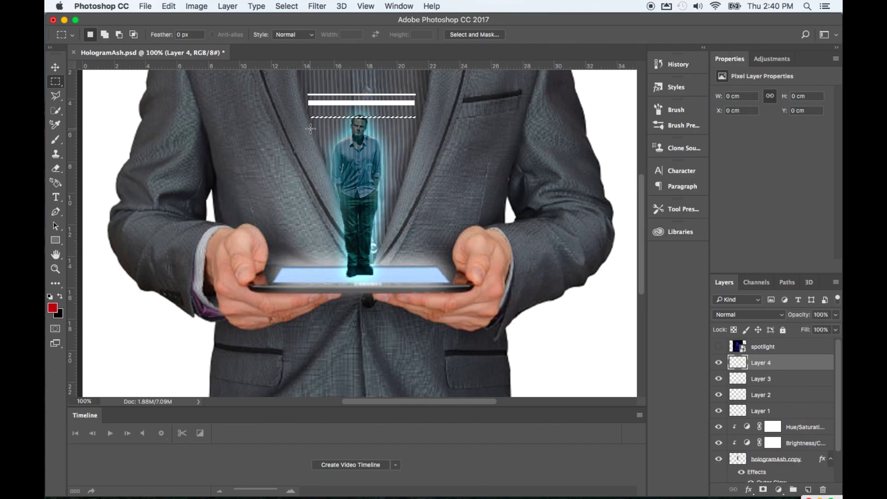
{"action": "left_click_drag", "start_coordinate": [310, 127], "coordinate": [417, 130]}
{"action": "left_click", "coordinate": [167, 6]}
{"action": "left_click", "coordinate": [199, 181]}
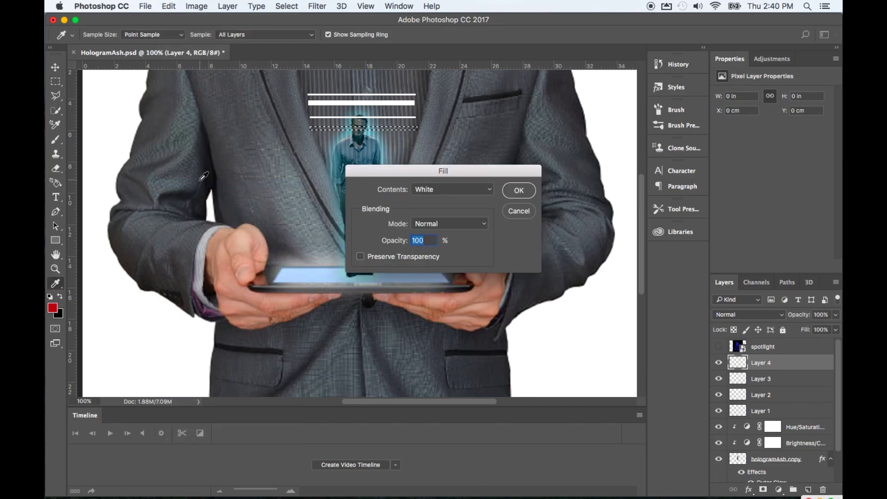
{"action": "left_click", "coordinate": [515, 191]}
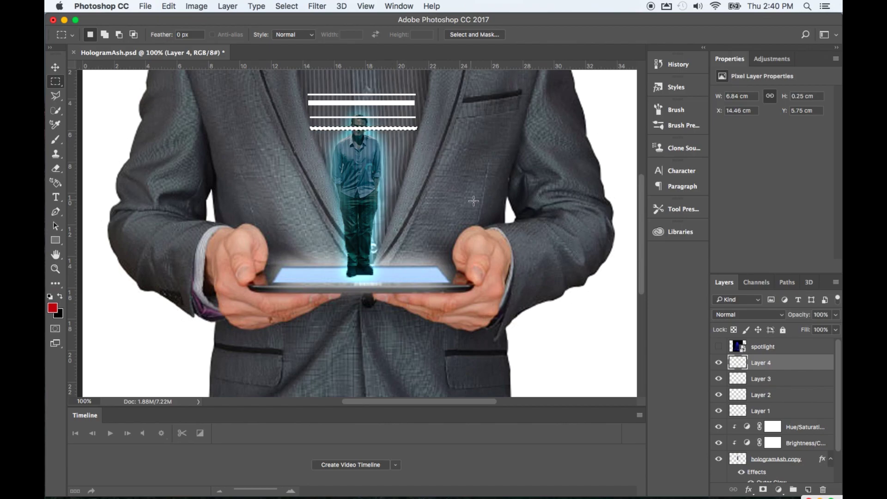
{"action": "key", "text": "super+d"}
Hide and show Layer 4, Layer 3, Layer 2 and Layer 1 in turn to check which line each one holds.
{"action": "left_click", "coordinate": [719, 363]}
{"action": "left_click", "coordinate": [718, 362]}
{"action": "left_click", "coordinate": [719, 378]}
{"action": "left_click", "coordinate": [718, 378]}
{"action": "left_click", "coordinate": [718, 395]}
{"action": "left_click", "coordinate": [718, 395]}
{"action": "left_click", "coordinate": [719, 411]}
{"action": "left_click", "coordinate": [718, 410]}
Convert the four line layers together into one smart object and rename it Lines.
{"action": "left_click", "coordinate": [783, 411], "text": "shift"}
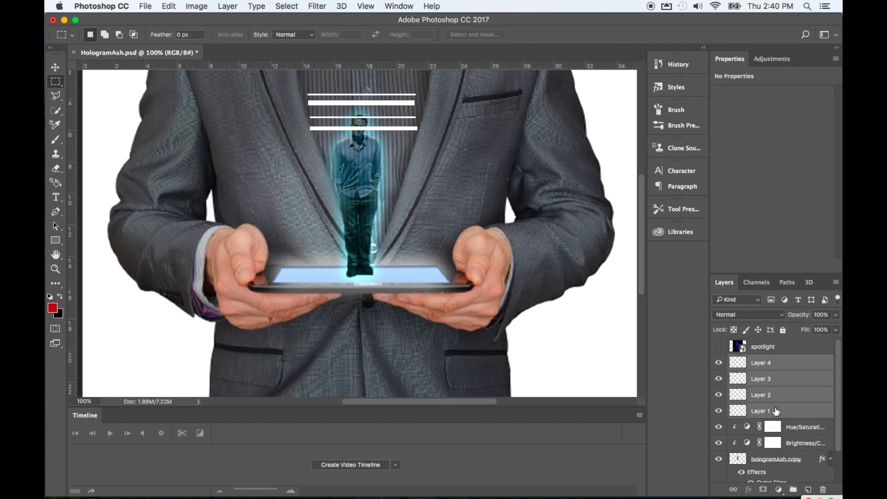
{"action": "right_click", "coordinate": [795, 364]}
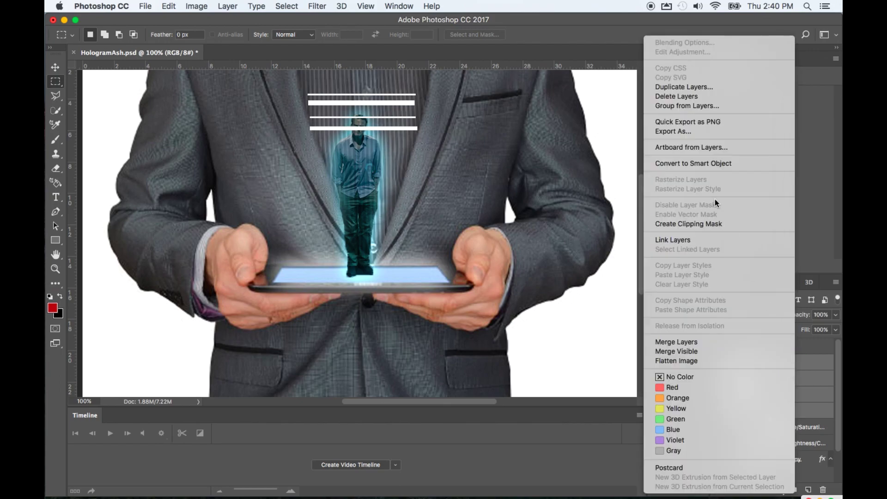
{"action": "left_click", "coordinate": [669, 164]}
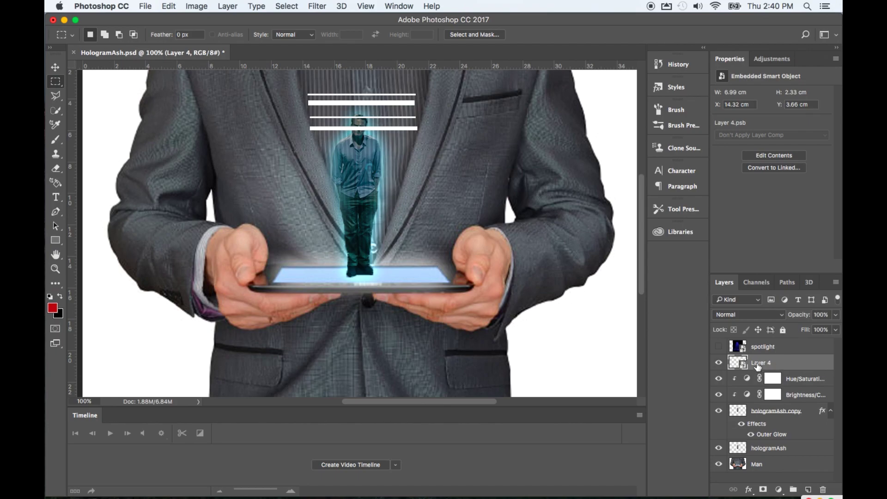
{"action": "double_click", "coordinate": [758, 364]}
{"action": "type", "text": "Lines"}
{"action": "key", "text": "Return"}
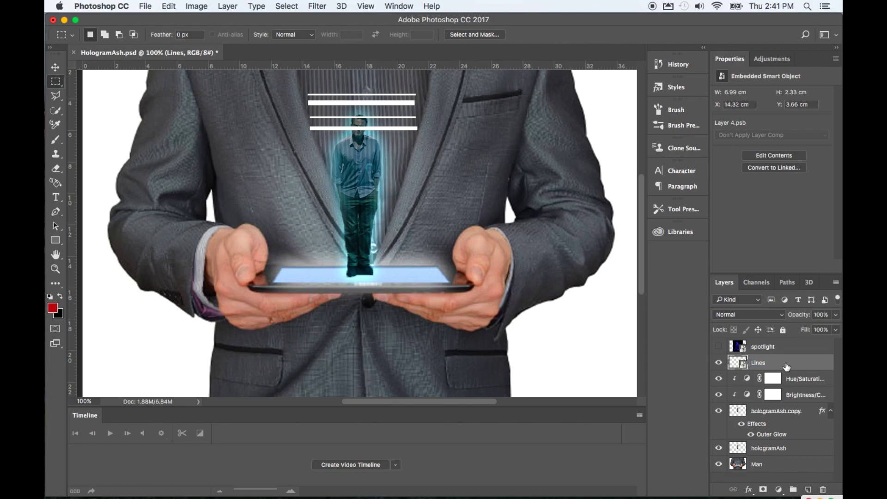
Duplicate the Lines layer within HologramAsh.psd as Lines copy.
{"action": "right_click", "coordinate": [786, 366]}
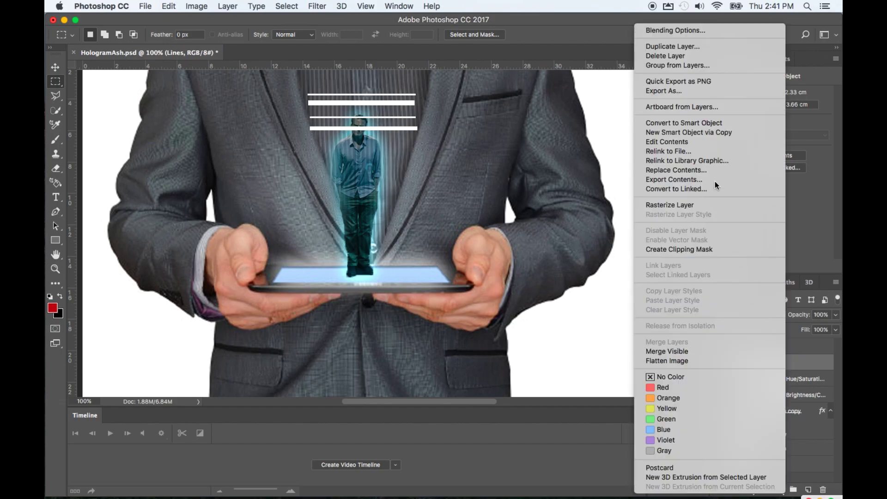
{"action": "left_click", "coordinate": [670, 49]}
{"action": "left_click", "coordinate": [553, 202]}
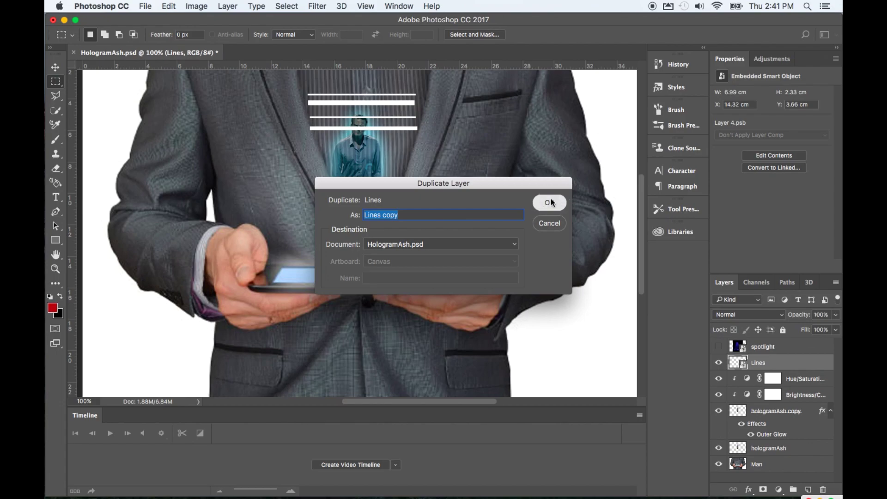
Nudge Lines copy straight down to a Y position of 6.7 cm so its stripes continue the pattern below the original lines.
{"action": "left_click", "coordinate": [57, 68]}
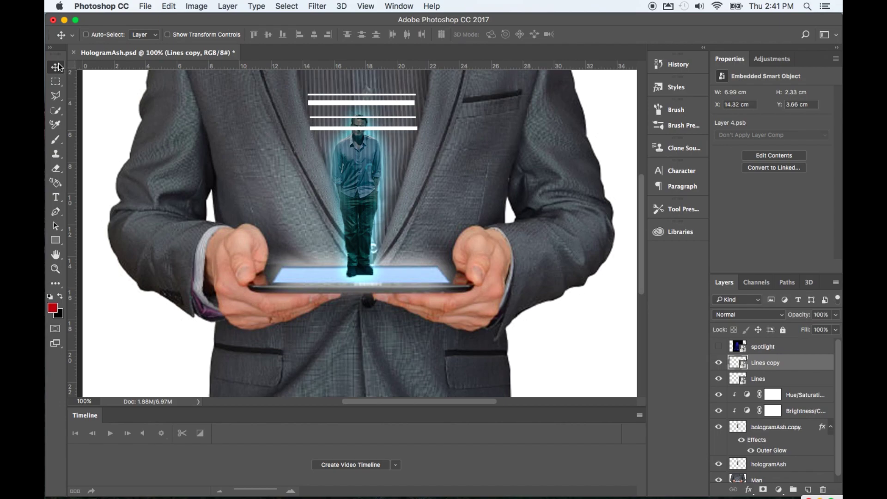
{"action": "key", "text": "Down"}
{"action": "key", "text": "Down"}
{"action": "key", "text": "Down"}
{"action": "key", "text": "Down"}
{"action": "key", "text": "Down"}
{"action": "key", "text": "Down"}
{"action": "key", "text": "Down"}
{"action": "key", "text": "Down"}
{"action": "key", "text": "Down"}
{"action": "key", "text": "Down"}
{"action": "key", "text": "Down"}
{"action": "key", "text": "Down"}
{"action": "key", "text": "Down"}
{"action": "key", "text": "Down"}
{"action": "key", "text": "Down"}
{"action": "key", "text": "Down"}
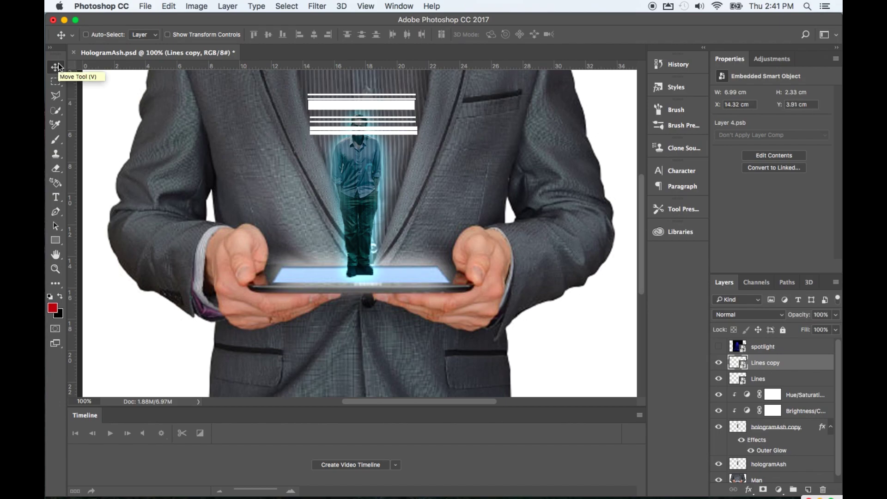
{"action": "key", "text": "Down"}
{"action": "key", "text": "Down"}
{"action": "key", "text": "Down"}
{"action": "key", "text": "Down"}
{"action": "key", "text": "Down"}
{"action": "key", "text": "Down"}
{"action": "key", "text": "Down"}
{"action": "key", "text": "Down"}
{"action": "key", "text": "Down"}
{"action": "key", "text": "Down"}
{"action": "key", "text": "Down"}
{"action": "key", "text": "Down"}
{"action": "key", "text": "Down"}
{"action": "key", "text": "Down"}
{"action": "key", "text": "Down"}
{"action": "key", "text": "Down"}
{"action": "key", "text": "Down"}
{"action": "key", "text": "Down"}
{"action": "key", "text": "Down"}
{"action": "key", "text": "Down"}
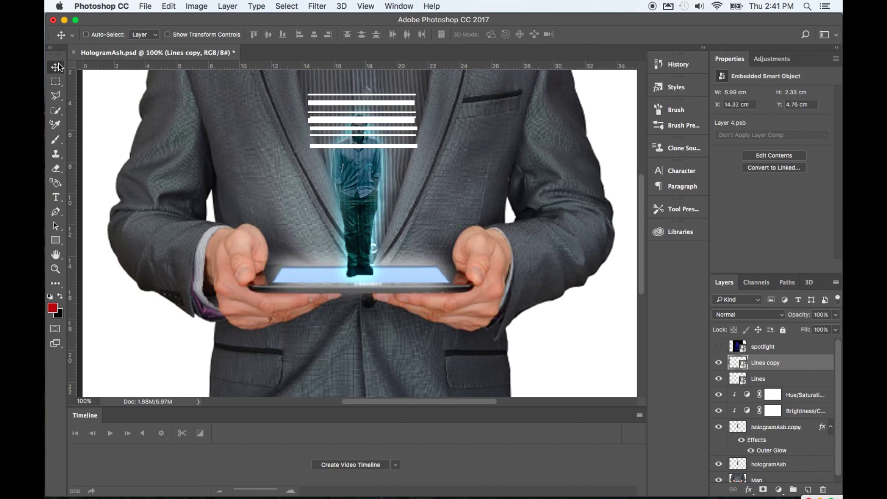
{"action": "key", "text": "Down"}
{"action": "key", "text": "Down"}
{"action": "key", "text": "Down"}
{"action": "key", "text": "Down"}
{"action": "key", "text": "Down"}
{"action": "key", "text": "Down"}
{"action": "key", "text": "Down"}
{"action": "key", "text": "Down"}
{"action": "key", "text": "Down"}
{"action": "key", "text": "Down"}
{"action": "key", "text": "Down"}
{"action": "key", "text": "Down"}
{"action": "key", "text": "Down"}
{"action": "key", "text": "Down"}
{"action": "key", "text": "Down"}
{"action": "key", "text": "Down"}
{"action": "key", "text": "Down"}
{"action": "key", "text": "Down"}
{"action": "key", "text": "Down"}
{"action": "key", "text": "Down"}
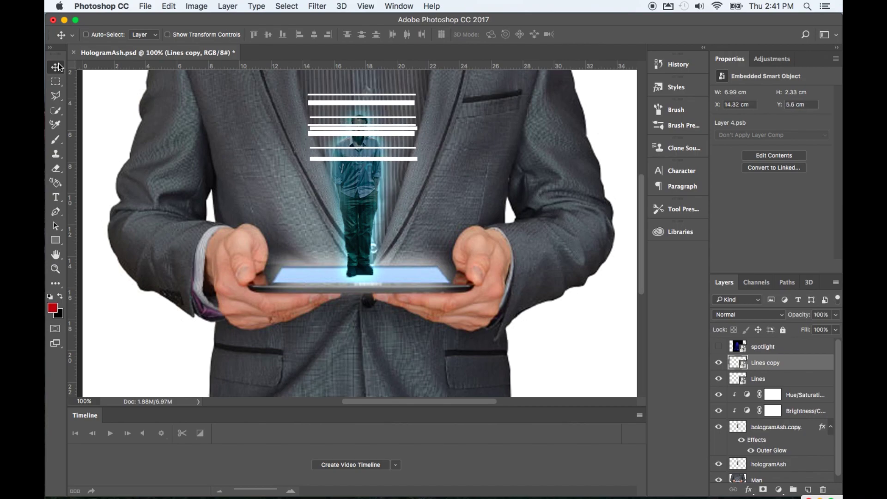
{"action": "key", "text": "Down"}
{"action": "key", "text": "Down"}
{"action": "key", "text": "Down"}
{"action": "key", "text": "Down"}
{"action": "key", "text": "Down"}
{"action": "key", "text": "Down"}
{"action": "key", "text": "Down"}
{"action": "key", "text": "Down"}
{"action": "key", "text": "Down"}
{"action": "key", "text": "Down"}
{"action": "key", "text": "Down"}
{"action": "key", "text": "Down"}
{"action": "key", "text": "Down"}
{"action": "key", "text": "Down"}
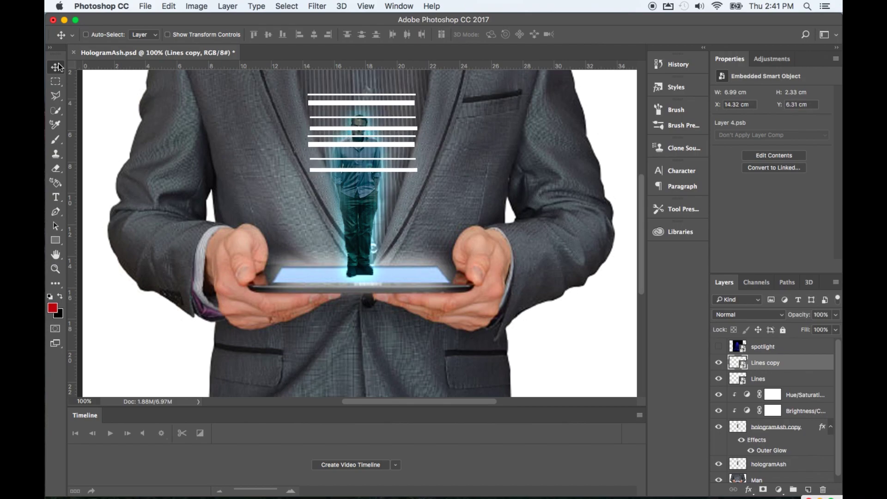
{"action": "key", "text": "Down"}
{"action": "key", "text": "Down"}
{"action": "key", "text": "Down"}
{"action": "key", "text": "Down"}
{"action": "key", "text": "Down"}
{"action": "key", "text": "Down"}
{"action": "key", "text": "Down"}
{"action": "key", "text": "Down"}
{"action": "key", "text": "Down"}
{"action": "key", "text": "Down"}
{"action": "key", "text": "Down"}
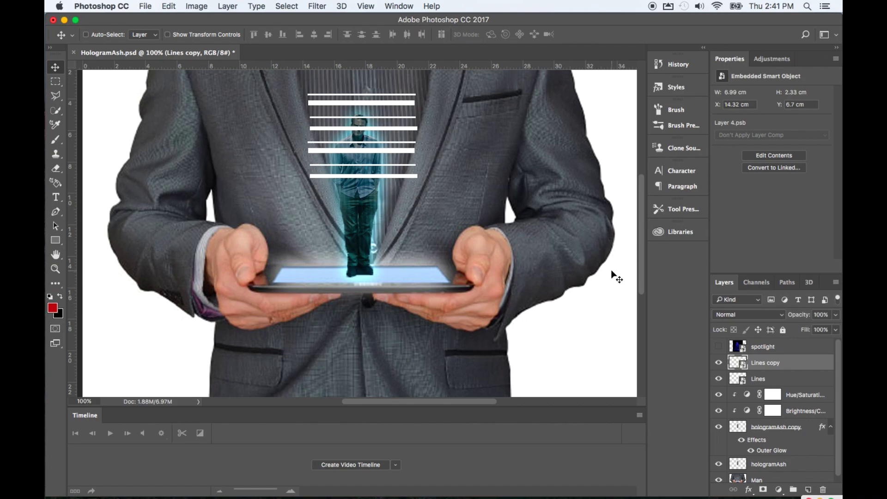
Duplicate the Lines copy layer within HologramAsh.psd as Lines copy 2.
{"action": "right_click", "coordinate": [809, 360]}
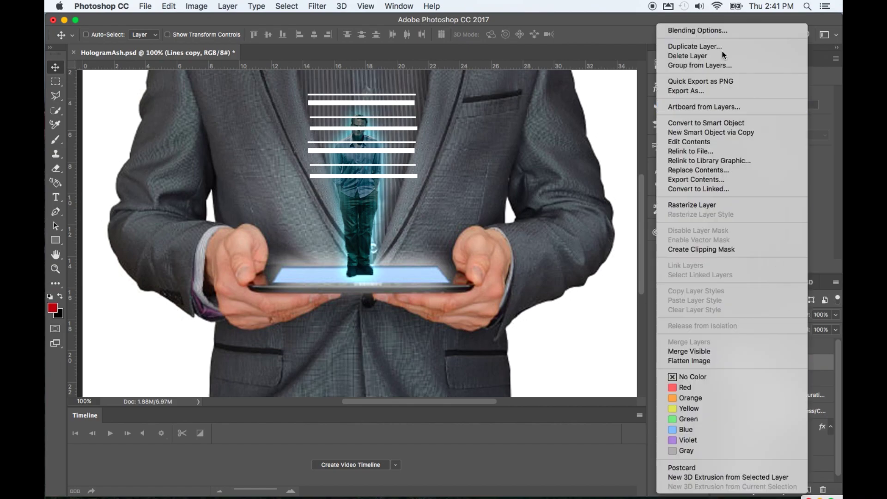
{"action": "left_click", "coordinate": [706, 47]}
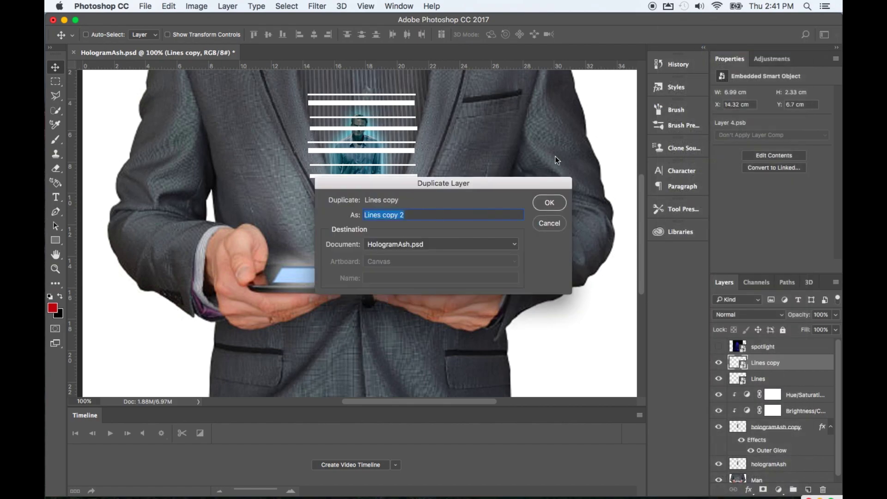
{"action": "left_click", "coordinate": [549, 202]}
Nudge Lines copy 2 straight down to a Y position of 9.8 cm so its stripes continue below those of Lines copy.
{"action": "key", "text": "Down"}
{"action": "key", "text": "Down"}
{"action": "key", "text": "Down"}
{"action": "key", "text": "Down"}
{"action": "key", "text": "Down"}
{"action": "key", "text": "Down"}
{"action": "key", "text": "Down"}
{"action": "key", "text": "Down"}
{"action": "key", "text": "Down"}
{"action": "key", "text": "Down"}
{"action": "key", "text": "Down"}
{"action": "key", "text": "Down"}
{"action": "key", "text": "Down"}
{"action": "key", "text": "Down"}
{"action": "key", "text": "Down"}
{"action": "key", "text": "Down"}
{"action": "key", "text": "Down"}
{"action": "key", "text": "Down"}
{"action": "key", "text": "Down"}
{"action": "key", "text": "Down"}
{"action": "key", "text": "Down"}
{"action": "key", "text": "Down"}
{"action": "key", "text": "Down"}
{"action": "key", "text": "Down"}
{"action": "key", "text": "Down"}
{"action": "key", "text": "Down"}
{"action": "key", "text": "Down"}
{"action": "key", "text": "Down"}
{"action": "key", "text": "Down"}
{"action": "key", "text": "Down"}
{"action": "key", "text": "Down"}
{"action": "key", "text": "Down"}
{"action": "key", "text": "Down"}
{"action": "key", "text": "Down"}
{"action": "key", "text": "Down"}
{"action": "key", "text": "Down"}
{"action": "key", "text": "Down"}
{"action": "key", "text": "Down"}
{"action": "key", "text": "Down"}
{"action": "key", "text": "Down"}
{"action": "key", "text": "Down"}
{"action": "key", "text": "Down"}
{"action": "key", "text": "Down"}
{"action": "key", "text": "Down"}
{"action": "key", "text": "Down"}
{"action": "key", "text": "Down"}
{"action": "key", "text": "Down"}
{"action": "key", "text": "Down"}
{"action": "key", "text": "Down"}
{"action": "key", "text": "Down"}
{"action": "key", "text": "Down"}
{"action": "key", "text": "Down"}
{"action": "key", "text": "Down"}
{"action": "key", "text": "Down"}
{"action": "key", "text": "Down"}
{"action": "key", "text": "Down"}
{"action": "key", "text": "Down"}
{"action": "key", "text": "Down"}
{"action": "key", "text": "Down"}
{"action": "key", "text": "Down"}
{"action": "key", "text": "Down"}
{"action": "key", "text": "Down"}
{"action": "key", "text": "Down"}
{"action": "key", "text": "Down"}
{"action": "key", "text": "Down"}
{"action": "key", "text": "Down"}
{"action": "key", "text": "Down"}
{"action": "key", "text": "Down"}
{"action": "key", "text": "Down"}
{"action": "key", "text": "Down"}
{"action": "key", "text": "Down"}
{"action": "key", "text": "Down"}
{"action": "key", "text": "Down"}
{"action": "key", "text": "Down"}
{"action": "key", "text": "Down"}
{"action": "key", "text": "Down"}
{"action": "key", "text": "Down"}
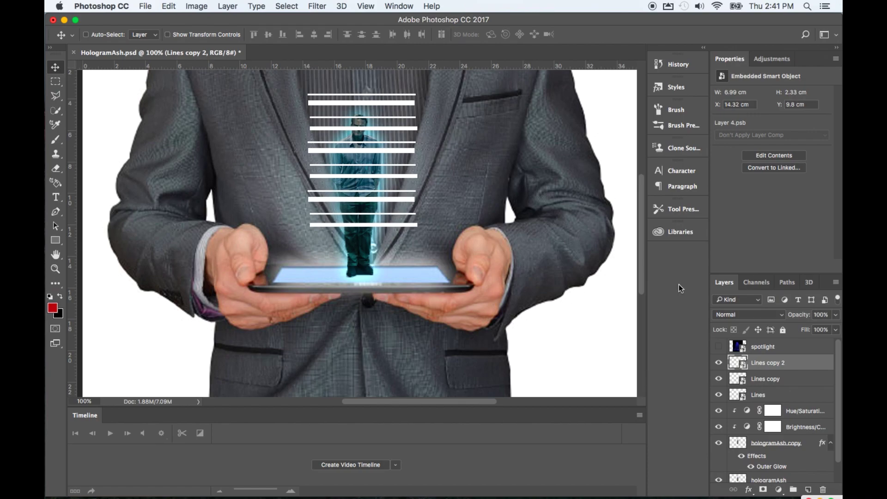
Duplicate the Lines copy 2 layer within HologramAsh.psd as Lines copy 3.
{"action": "right_click", "coordinate": [808, 362]}
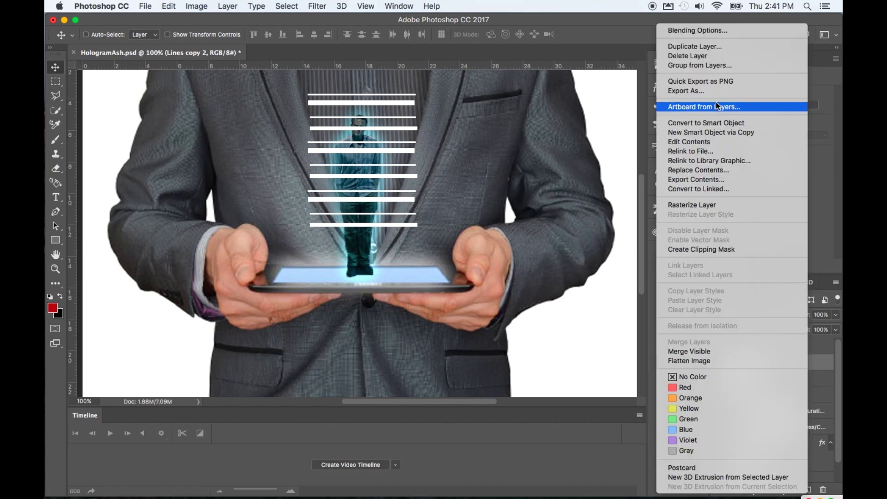
{"action": "left_click", "coordinate": [691, 47]}
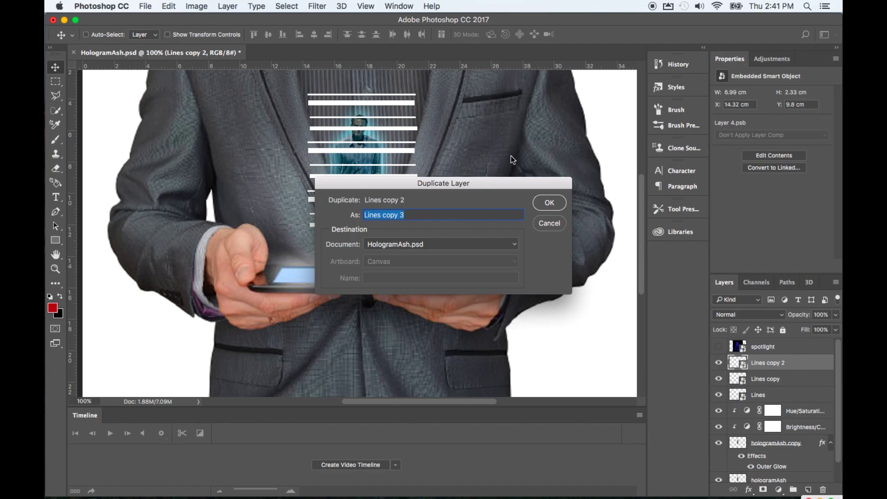
{"action": "left_click", "coordinate": [553, 202]}
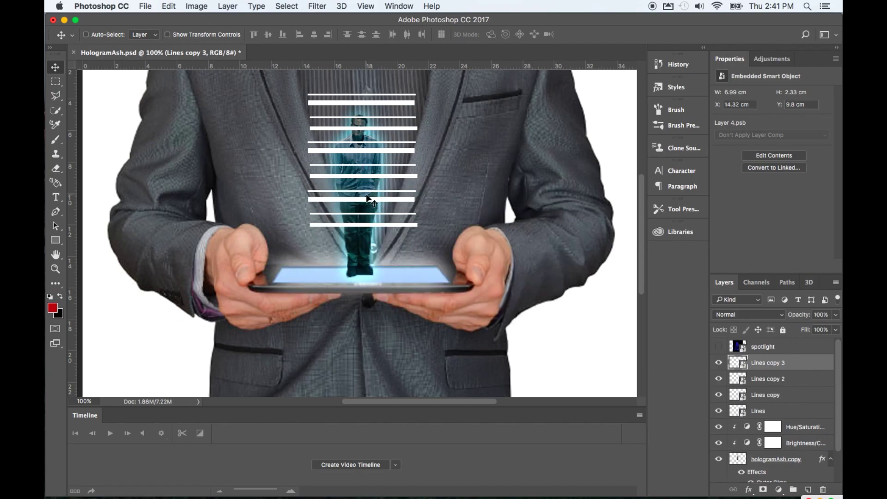
Nudge Lines copy 3 straight down to a Y position of 12.45 cm so its stripes extend over the man's legs to the tablet.
{"action": "key", "text": "Down"}
{"action": "key", "text": "Down"}
{"action": "key", "text": "Down"}
{"action": "key", "text": "Down"}
{"action": "key", "text": "Down"}
{"action": "key", "text": "Down"}
{"action": "key", "text": "Down"}
{"action": "key", "text": "Down"}
{"action": "key", "text": "Down"}
{"action": "key", "text": "Down"}
{"action": "key", "text": "Down"}
{"action": "key", "text": "Down"}
{"action": "key", "text": "Down"}
{"action": "key", "text": "Down"}
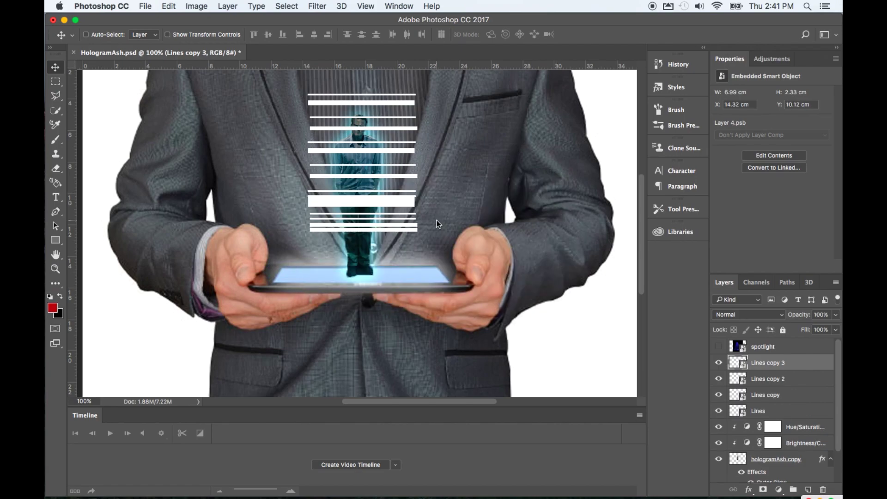
{"action": "key", "text": "Down"}
{"action": "key", "text": "Down"}
{"action": "key", "text": "Down"}
{"action": "key", "text": "Down"}
{"action": "key", "text": "Down"}
{"action": "key", "text": "Down"}
{"action": "key", "text": "Down"}
{"action": "key", "text": "Down"}
{"action": "key", "text": "Down"}
{"action": "key", "text": "Down"}
{"action": "key", "text": "Down"}
{"action": "key", "text": "Down"}
{"action": "key", "text": "Down"}
{"action": "key", "text": "Down"}
{"action": "key", "text": "Down"}
{"action": "key", "text": "Down"}
{"action": "key", "text": "Down"}
{"action": "key", "text": "Down"}
{"action": "key", "text": "Down"}
{"action": "key", "text": "Down"}
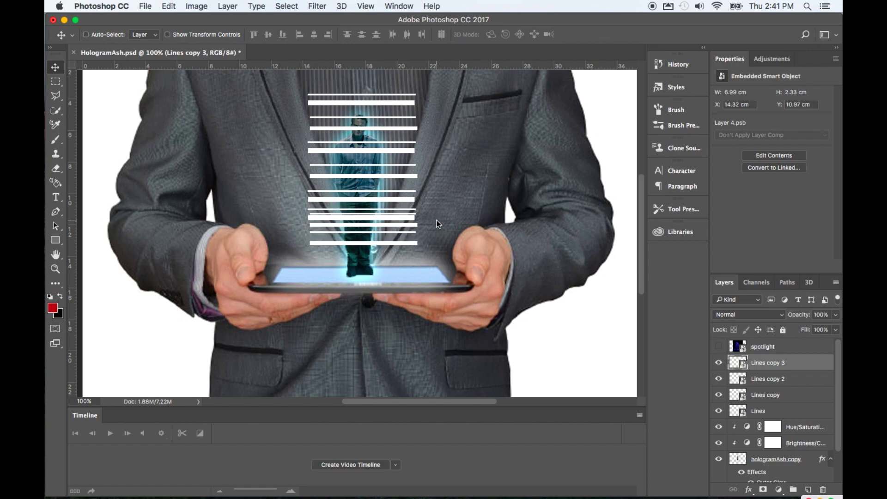
{"action": "key", "text": "Down"}
{"action": "key", "text": "Down"}
{"action": "key", "text": "Down"}
{"action": "key", "text": "Down"}
{"action": "key", "text": "Down"}
{"action": "key", "text": "Down"}
{"action": "key", "text": "Down"}
{"action": "key", "text": "Down"}
{"action": "key", "text": "Down"}
{"action": "key", "text": "Down"}
{"action": "key", "text": "Down"}
{"action": "key", "text": "Down"}
{"action": "key", "text": "Down"}
{"action": "key", "text": "Down"}
{"action": "key", "text": "Down"}
{"action": "key", "text": "Down"}
{"action": "key", "text": "Down"}
{"action": "key", "text": "Down"}
{"action": "key", "text": "Down"}
{"action": "key", "text": "Down"}
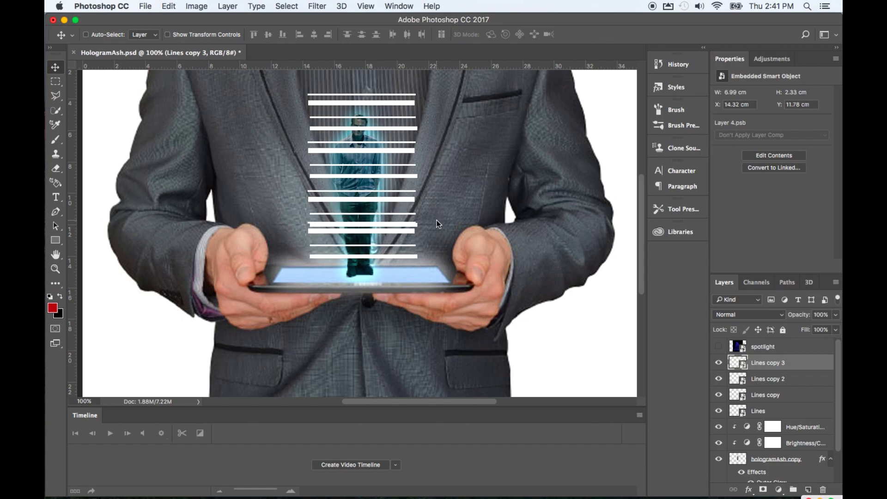
{"action": "key", "text": "Down"}
{"action": "key", "text": "Down"}
{"action": "key", "text": "Down"}
{"action": "key", "text": "Down"}
{"action": "key", "text": "Down"}
{"action": "key", "text": "Down"}
{"action": "key", "text": "Down"}
{"action": "key", "text": "Down"}
{"action": "key", "text": "Down"}
{"action": "key", "text": "Down"}
{"action": "key", "text": "Down"}
{"action": "key", "text": "Down"}
{"action": "key", "text": "Down"}
{"action": "key", "text": "Down"}
{"action": "key", "text": "Down"}
{"action": "key", "text": "Down"}
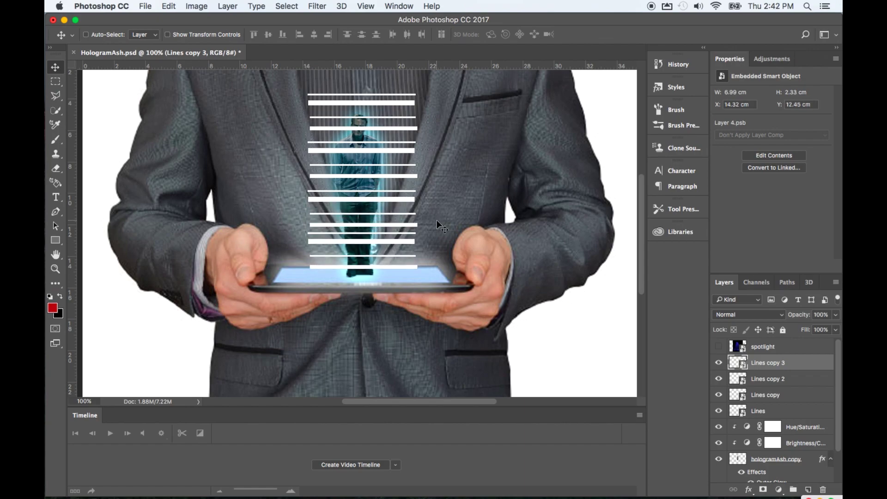
Nudge Lines copy 3 straight down to a Y position of 12.87 cm so its stripes space evenly with those above.
{"action": "key", "text": "Down"}
{"action": "key", "text": "Down"}
{"action": "key", "text": "Down"}
{"action": "key", "text": "Down"}
{"action": "key", "text": "Down"}
{"action": "key", "text": "Down"}
{"action": "key", "text": "Down"}
{"action": "key", "text": "Down"}
{"action": "key", "text": "Down"}
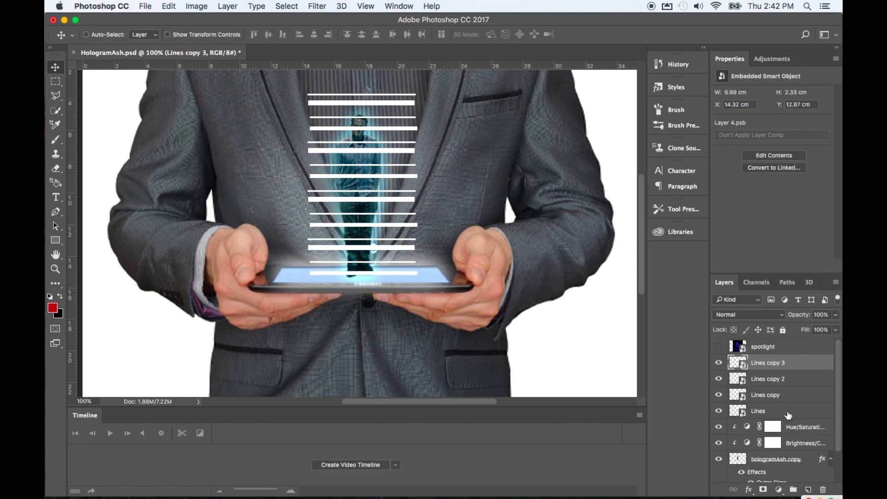
Combine Lines and its three copies into one smart object and rasterize the resulting layer.
{"action": "left_click", "coordinate": [788, 412], "text": "shift"}
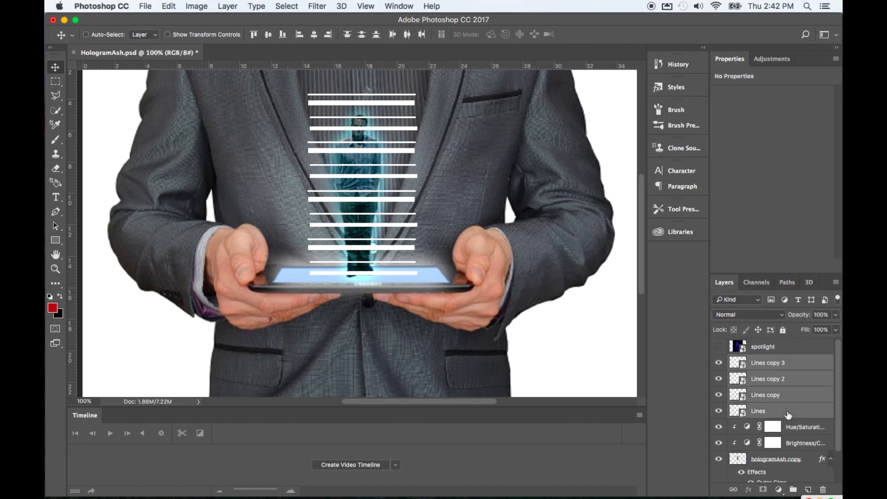
{"action": "right_click", "coordinate": [802, 369]}
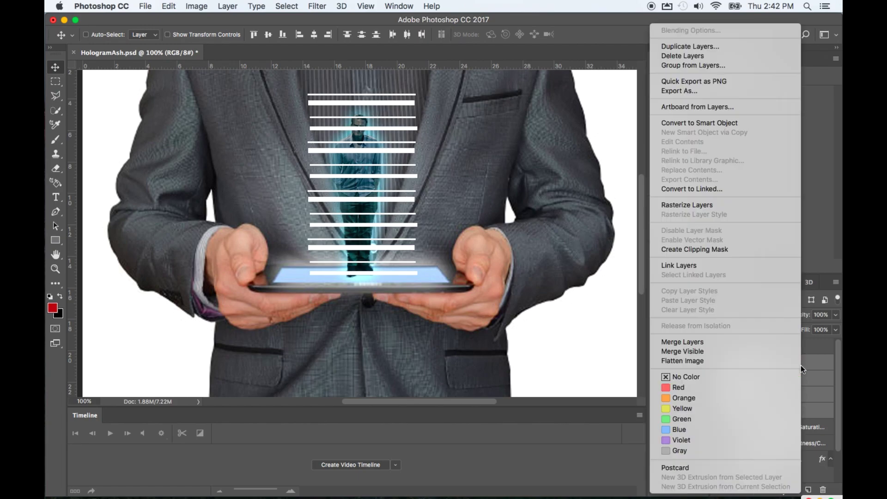
{"action": "left_click", "coordinate": [719, 127]}
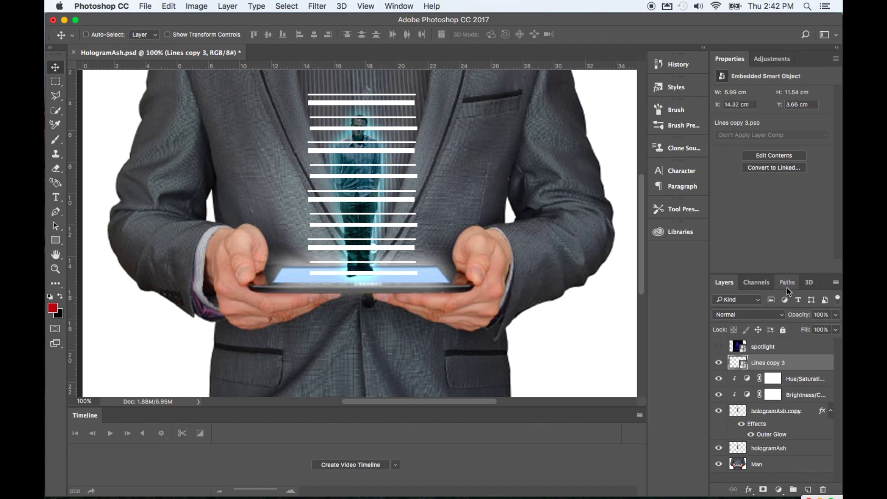
{"action": "right_click", "coordinate": [796, 364]}
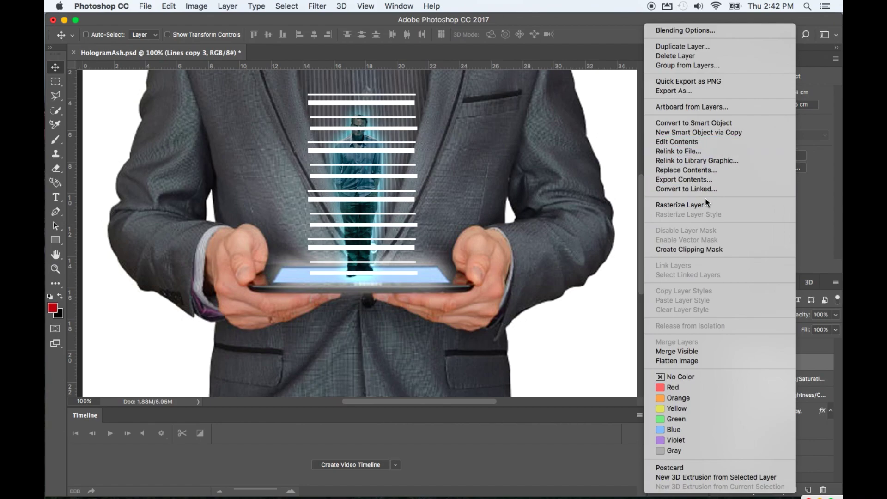
{"action": "left_click", "coordinate": [698, 205]}
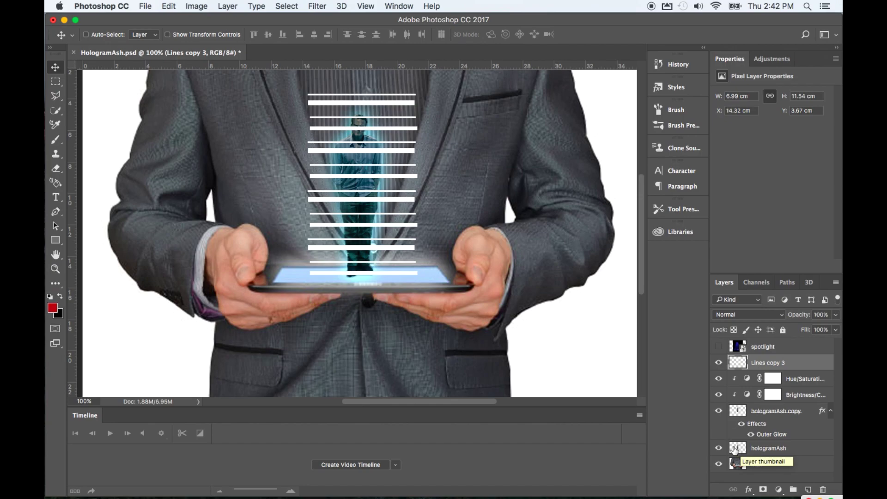
Trim the rasterized stripes to the man's silhouette by selecting the hologramAsh outline, inverting it, deleting the excess and deselecting.
{"action": "key", "text": "super"}
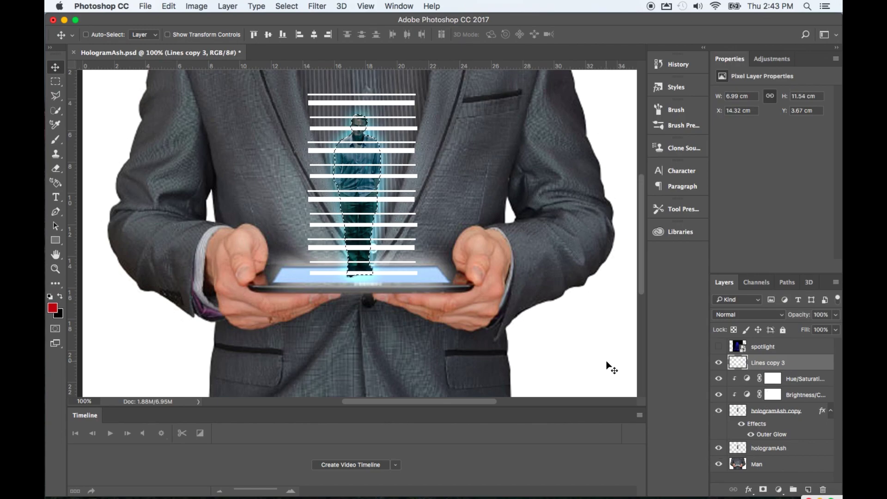
{"action": "left_click", "coordinate": [287, 6]}
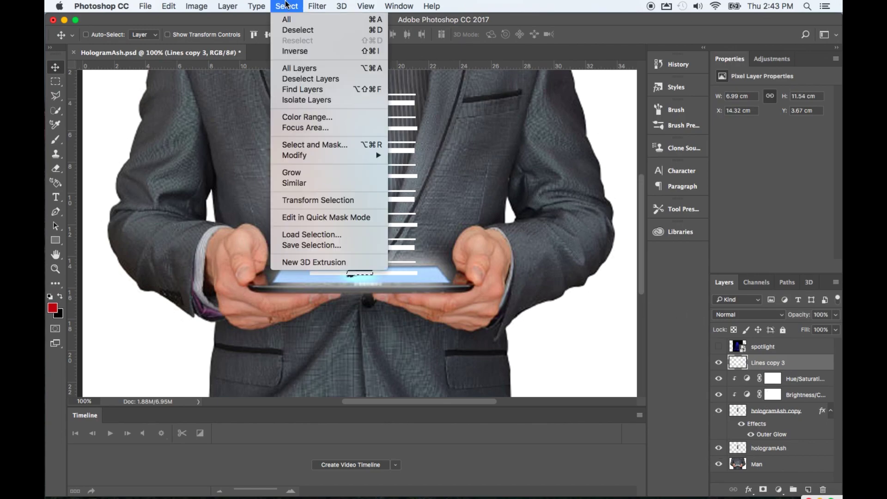
{"action": "left_click", "coordinate": [295, 51]}
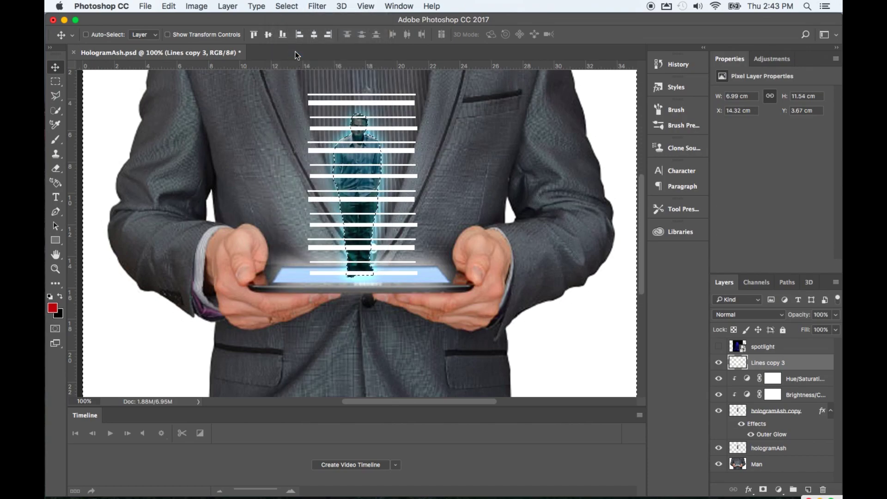
{"action": "key", "text": "Delete"}
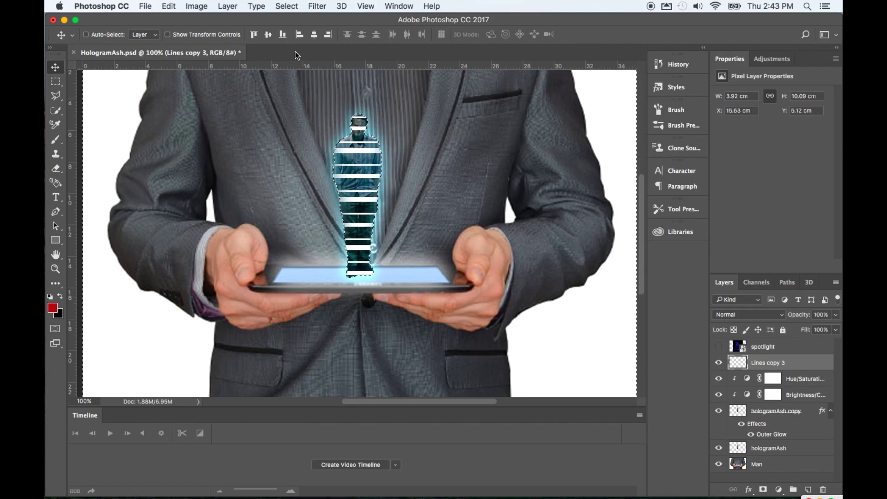
{"action": "key", "text": "super+d"}
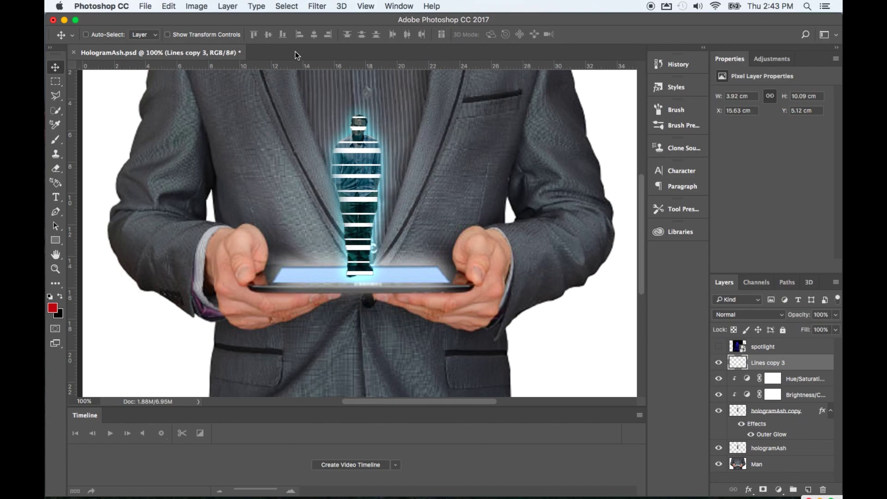
Rename the Lines copy 3 layer as Lines.
{"action": "double_click", "coordinate": [776, 363]}
{"action": "type", "text": "Lines"}
{"action": "key", "text": "Return"}
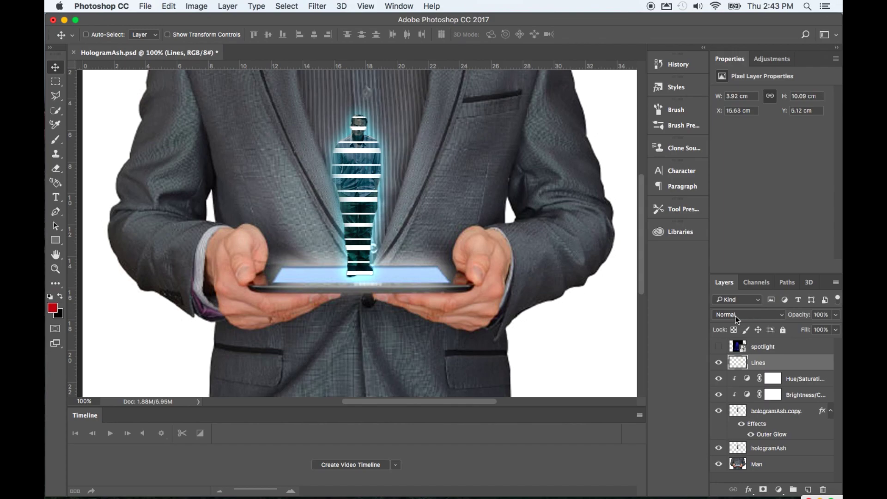
Set the Lines layer's blend mode to Overlay and its opacity to 30%.
{"action": "left_click", "coordinate": [782, 317]}
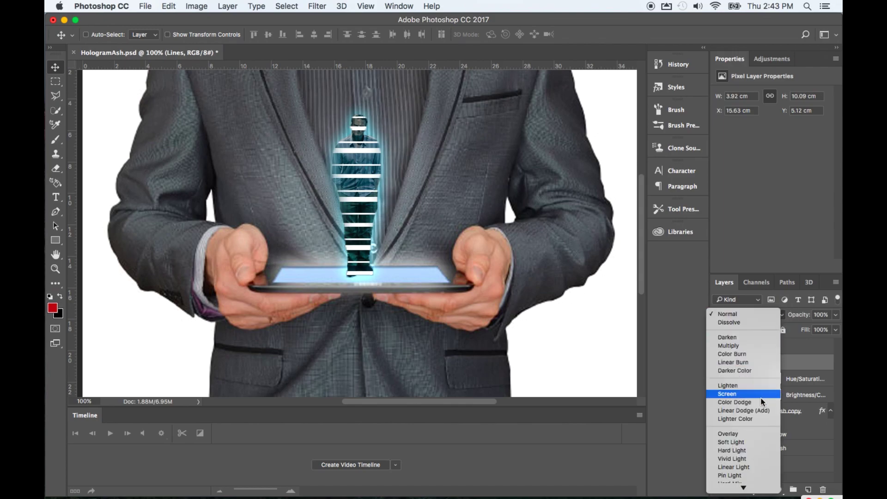
{"action": "left_click", "coordinate": [750, 433]}
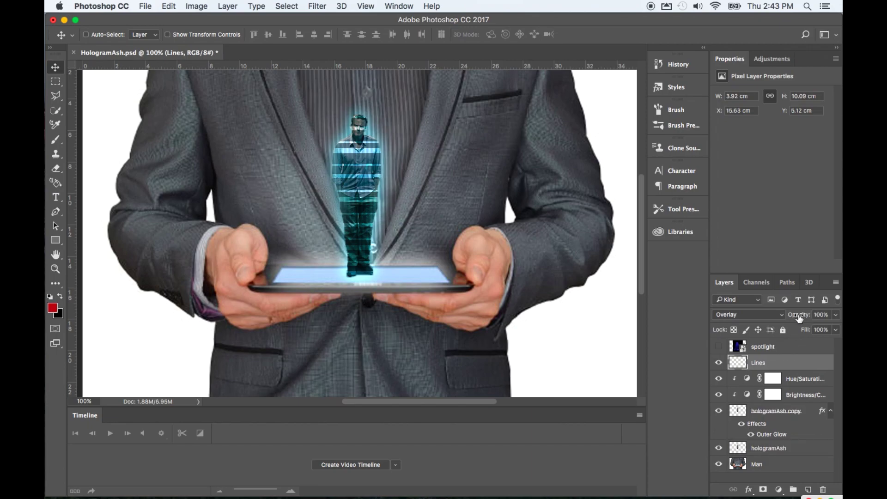
{"action": "left_click", "coordinate": [836, 316]}
{"action": "left_click_drag", "start_coordinate": [836, 328], "coordinate": [798, 331]}
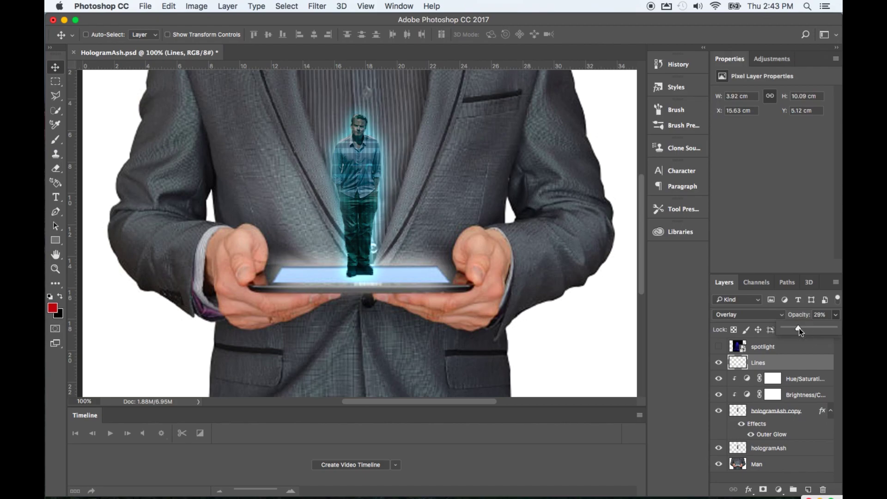
{"action": "left_click", "coordinate": [836, 316]}
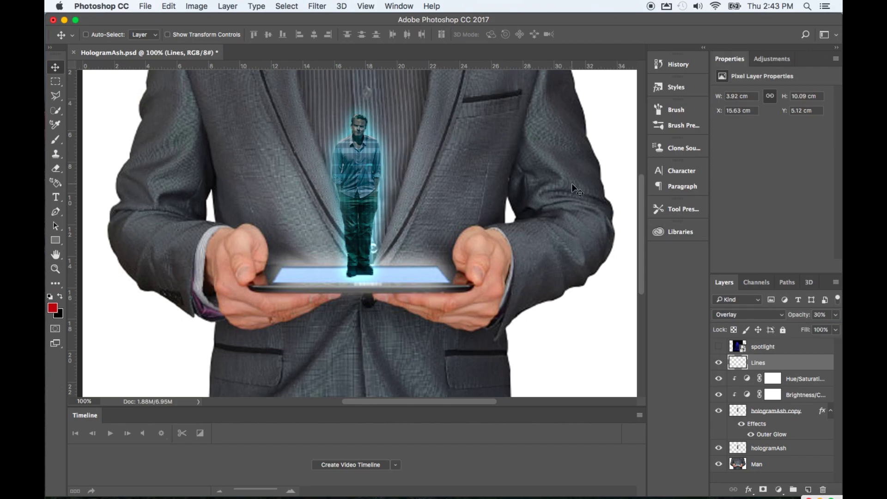
Apply an Add Noise filter to the Lines layer with an amount of 65.97% and Uniform distribution.
{"action": "left_click", "coordinate": [319, 6]}
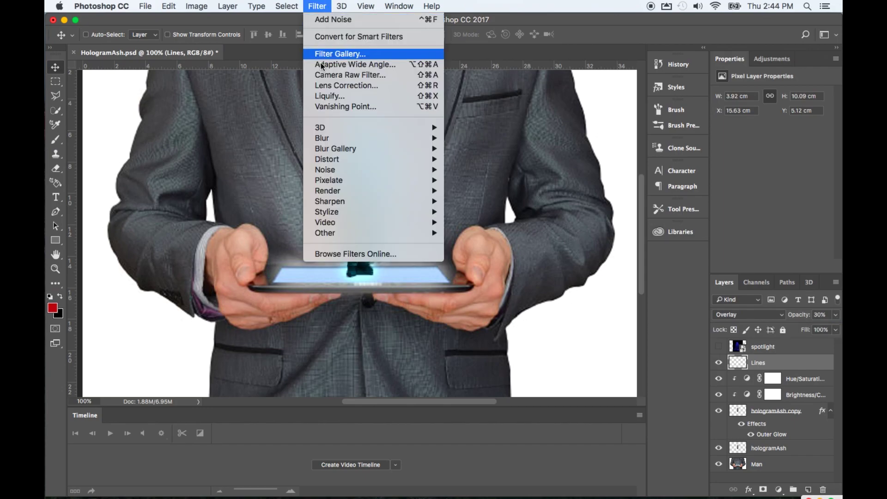
{"action": "mouse_move", "coordinate": [332, 175]}
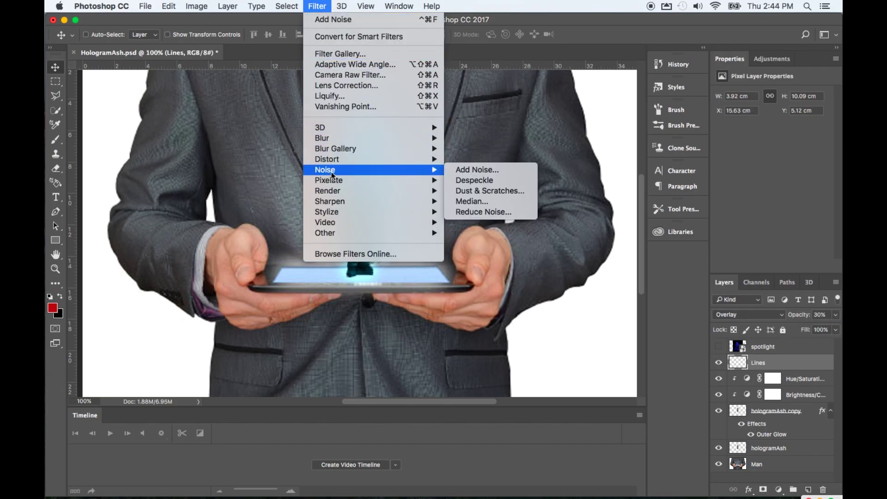
{"action": "left_click", "coordinate": [470, 170]}
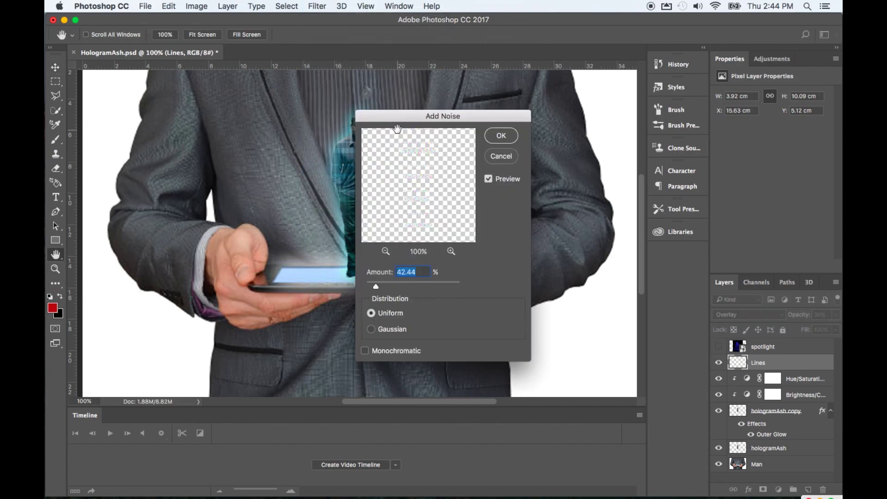
{"action": "left_click_drag", "start_coordinate": [398, 115], "coordinate": [442, 117]}
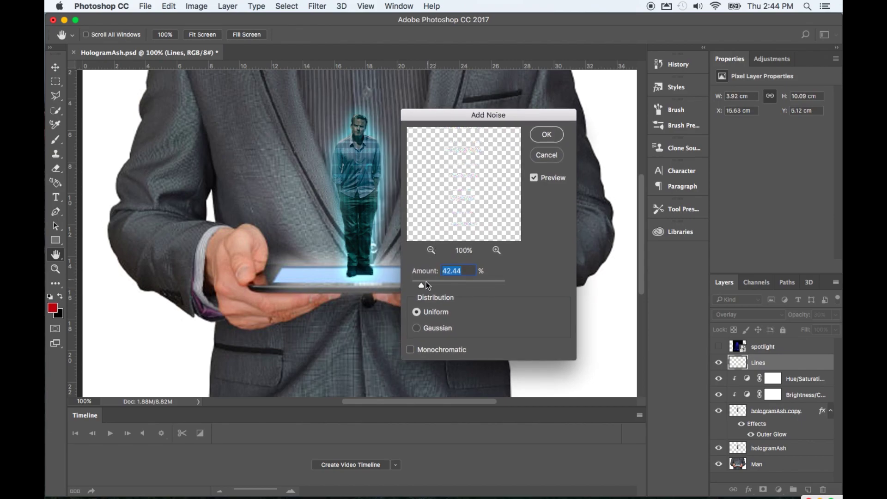
{"action": "left_click_drag", "start_coordinate": [421, 287], "coordinate": [427, 286]}
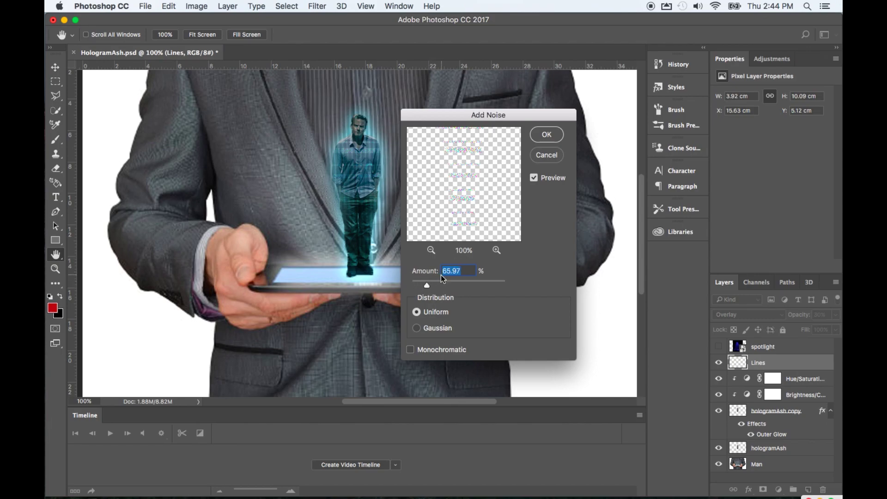
{"action": "left_click", "coordinate": [546, 135]}
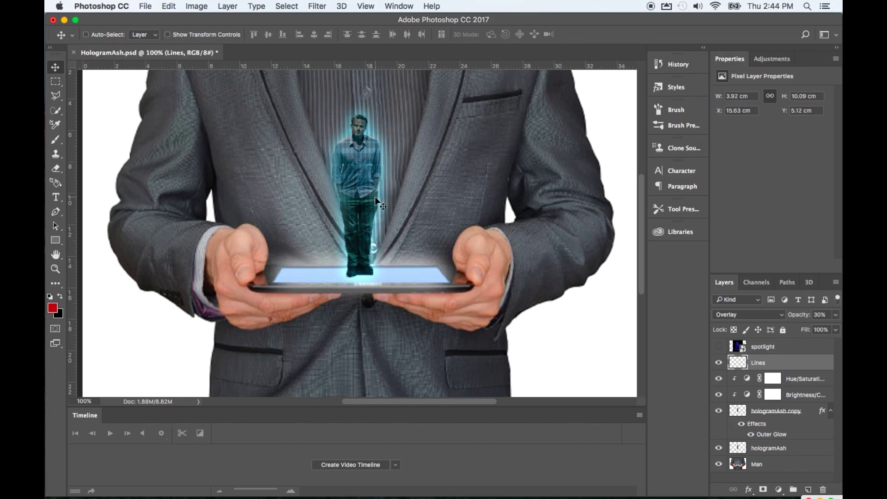
Make the spotlight layer visible and put it into Free Transform.
{"action": "left_click", "coordinate": [800, 347]}
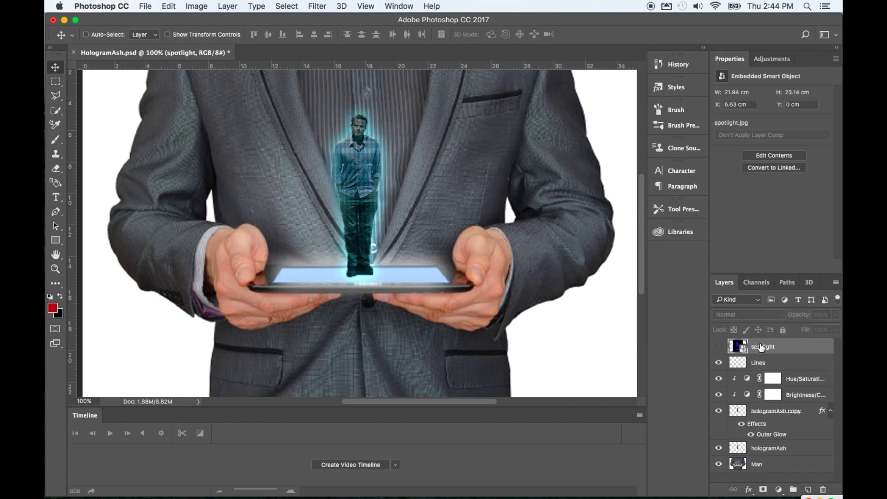
{"action": "left_click", "coordinate": [718, 348]}
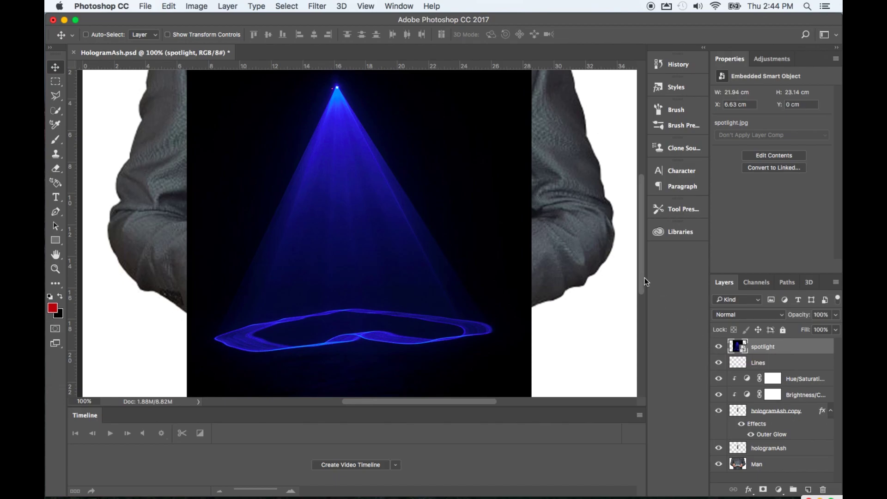
{"action": "left_click_drag", "start_coordinate": [643, 280], "coordinate": [636, 241]}
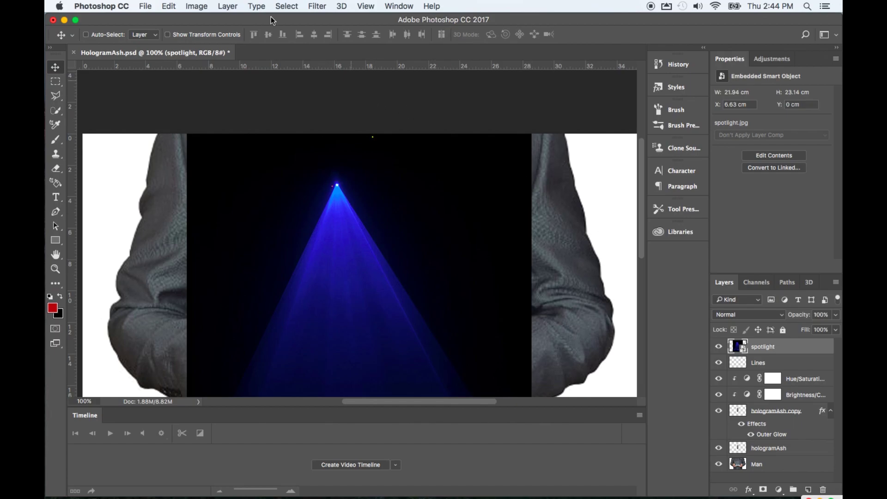
{"action": "left_click", "coordinate": [169, 5]}
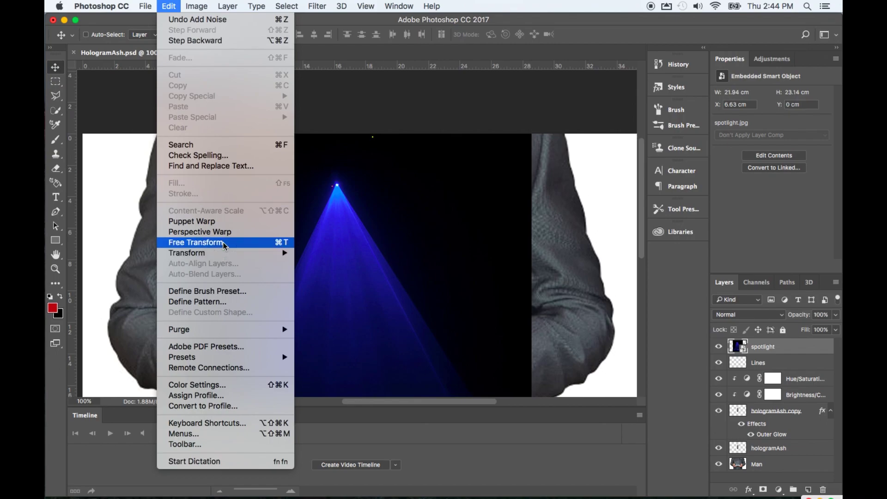
{"action": "left_click", "coordinate": [278, 242]}
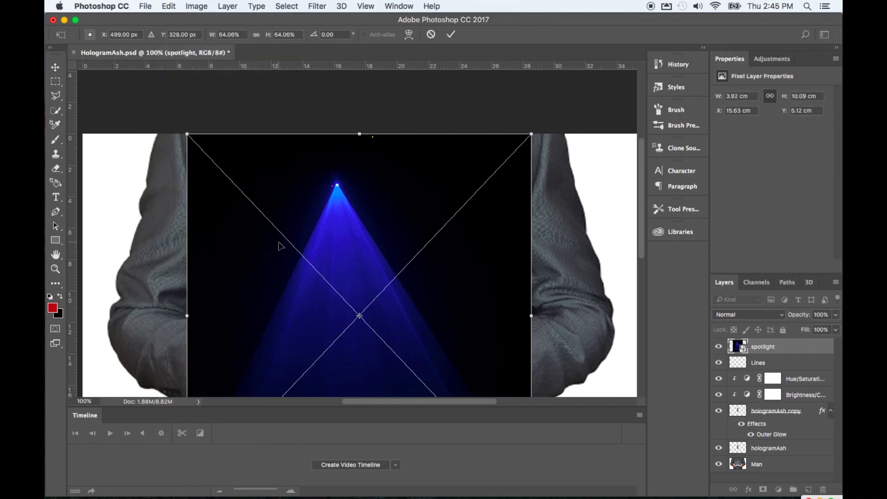